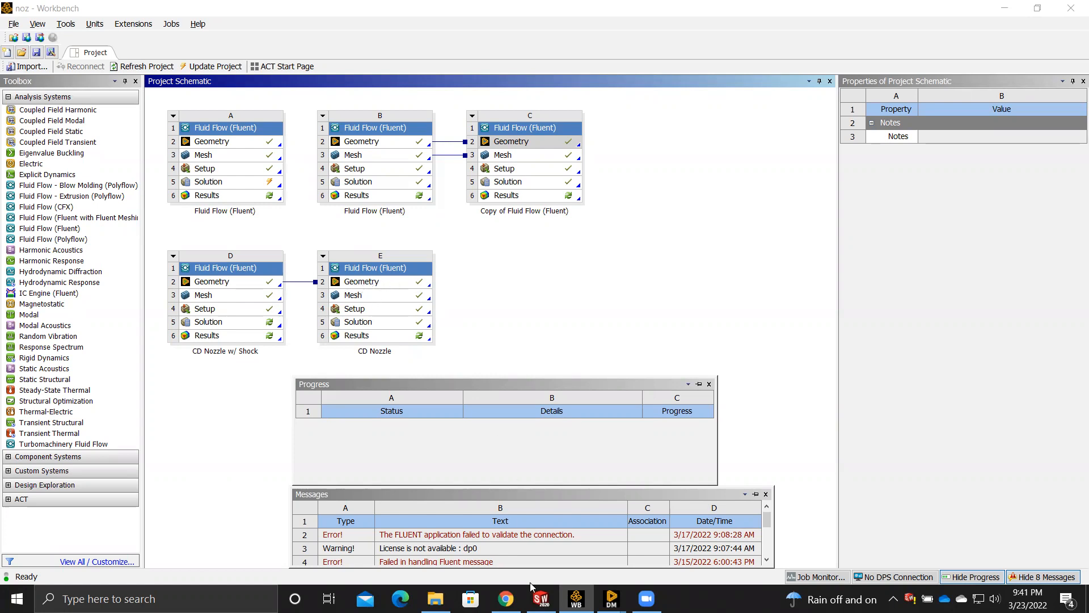
# - Switch to SOLIDWORKS, exit the nozzle's Sketch1 and look up the Planar surface command
pyautogui.click(541, 599)
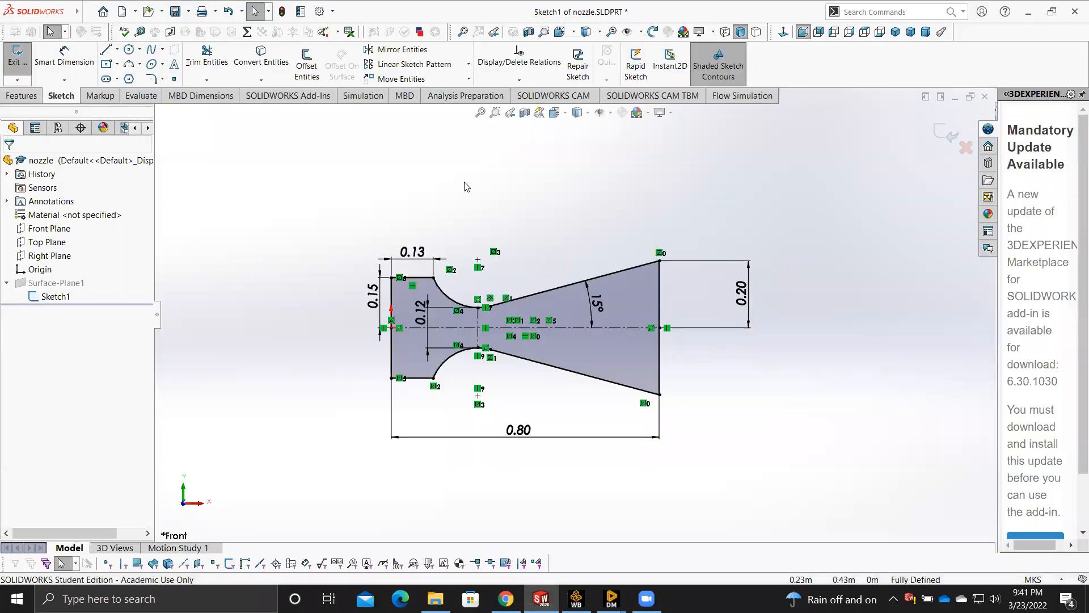
pyautogui.click(955, 139)
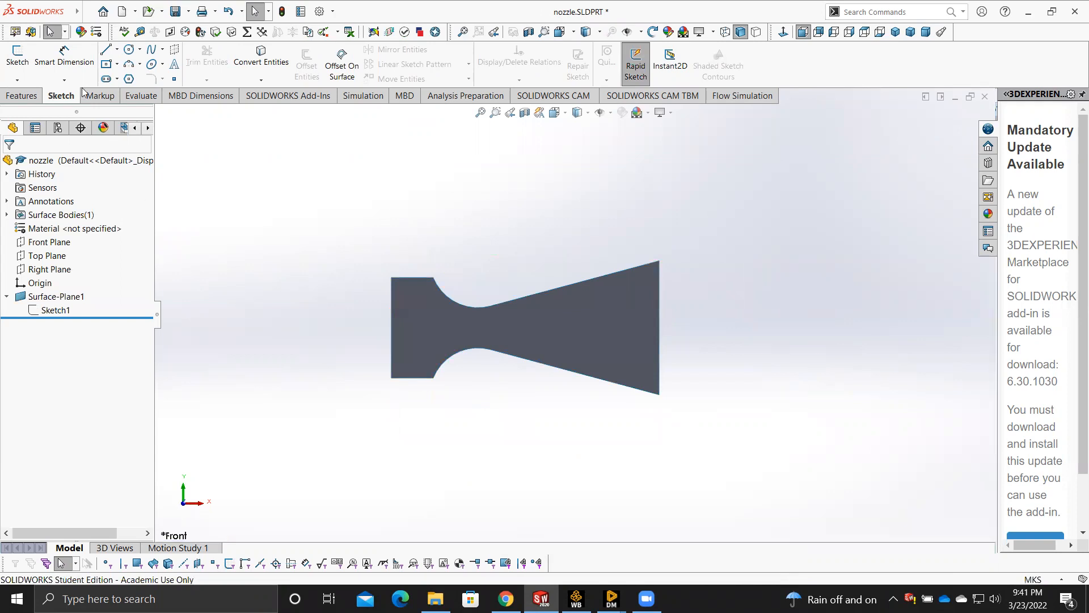
pyautogui.moveTo(77, 11)
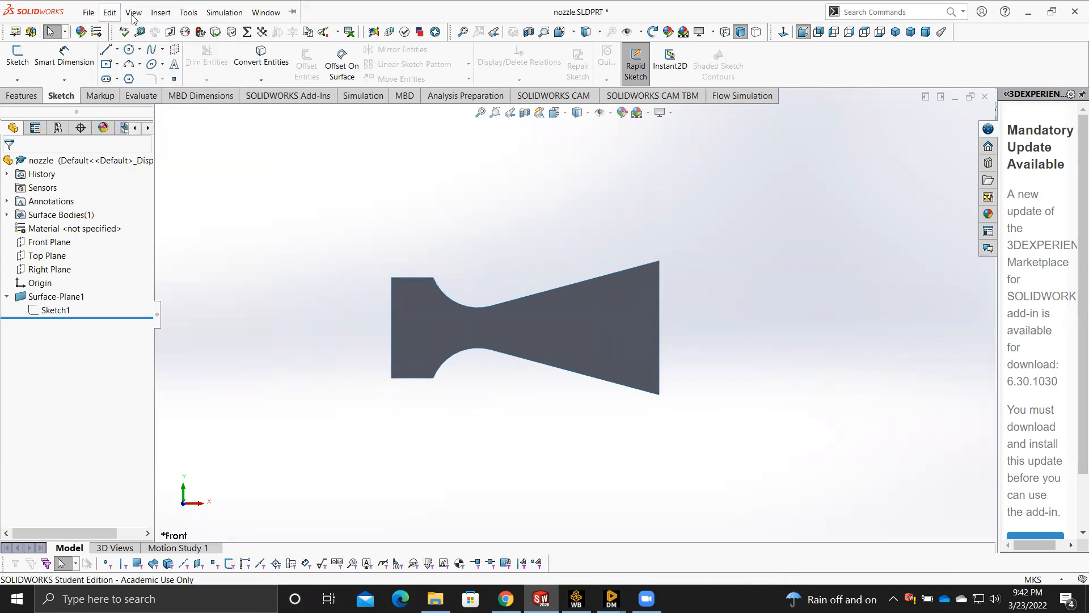
pyautogui.click(156, 15)
pyautogui.moveTo(221, 125)
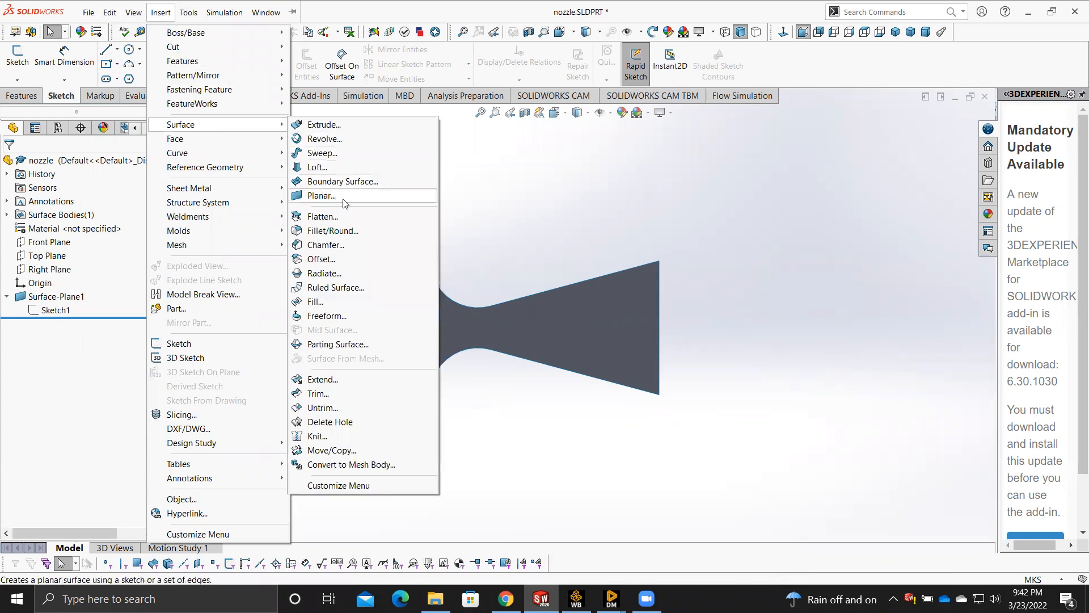
pyautogui.click(487, 198)
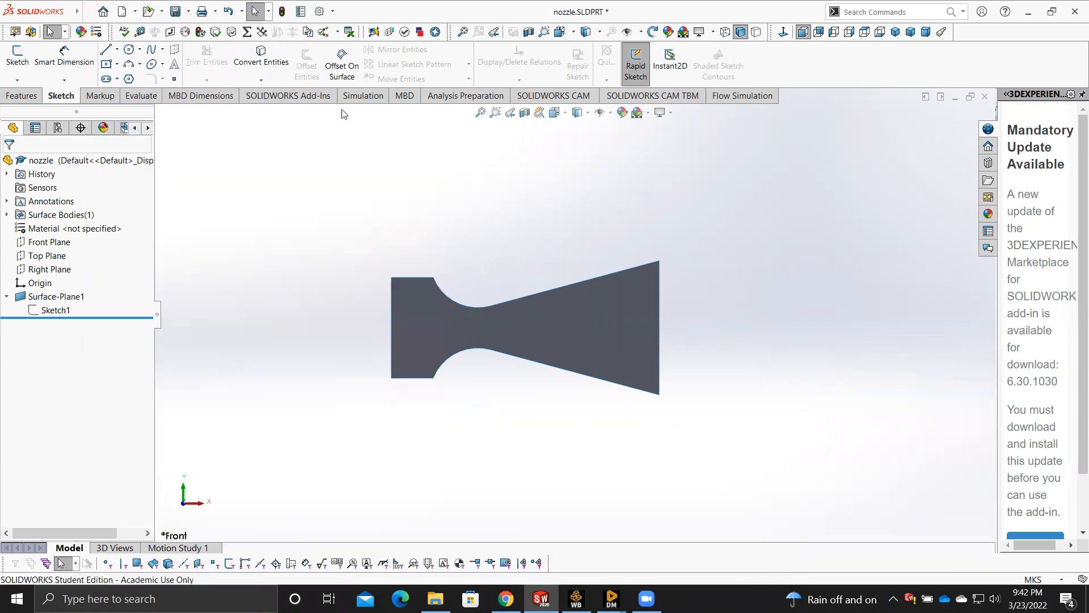
# - Review the file formats offered for saving the nozzle part, and leave without saving
pyautogui.click(189, 13)
pyautogui.click(196, 43)
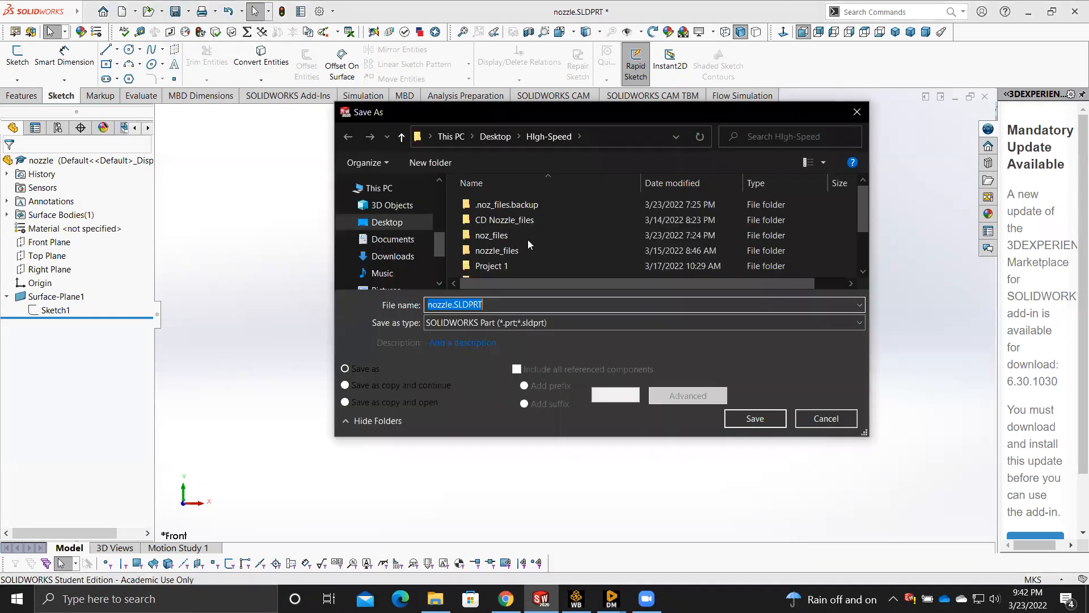
pyautogui.click(618, 321)
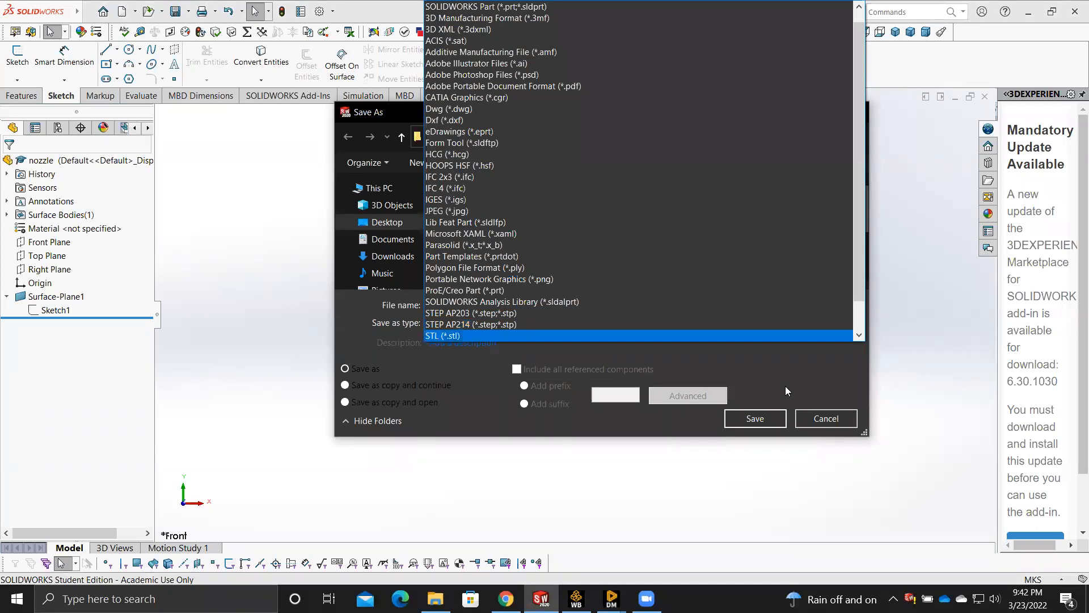
pyautogui.click(817, 419)
pyautogui.click(834, 418)
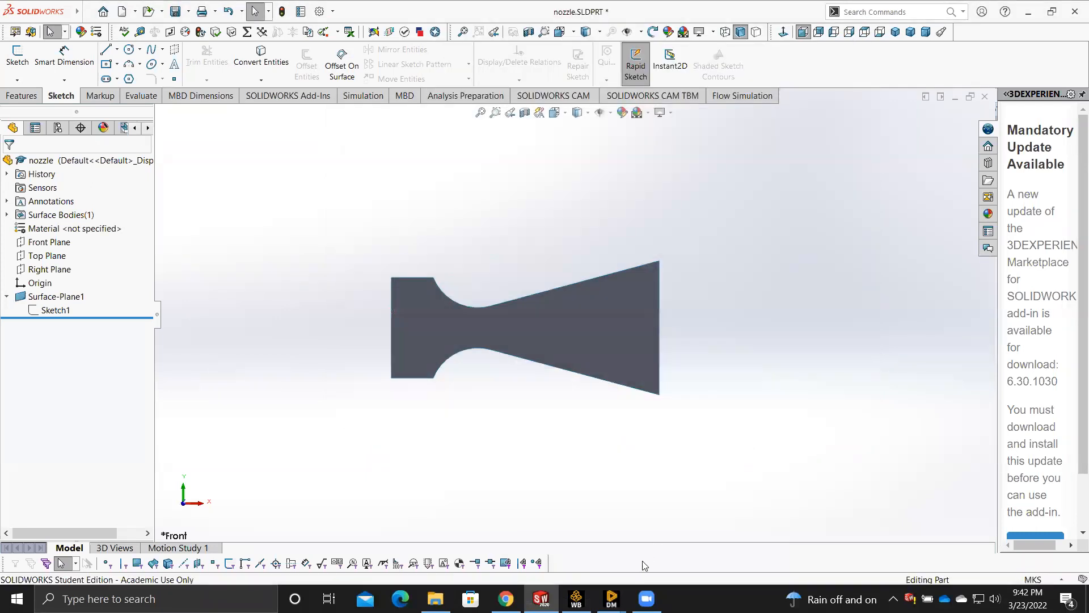
# - Switch to Workbench and check the geometry editing options of the CD Nozzle system
pyautogui.click(576, 599)
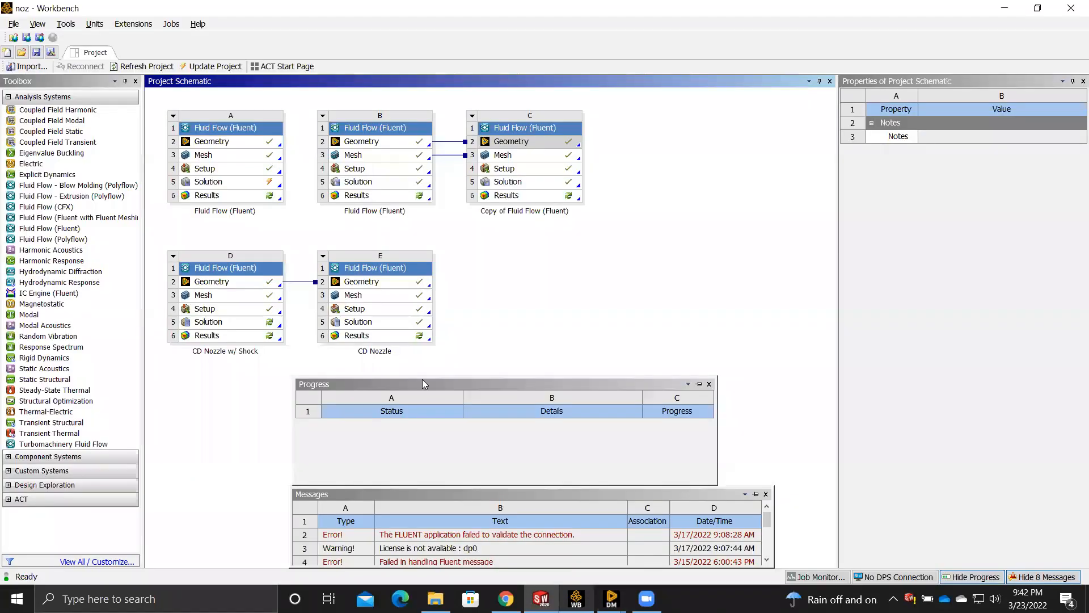
pyautogui.rightClick(369, 284)
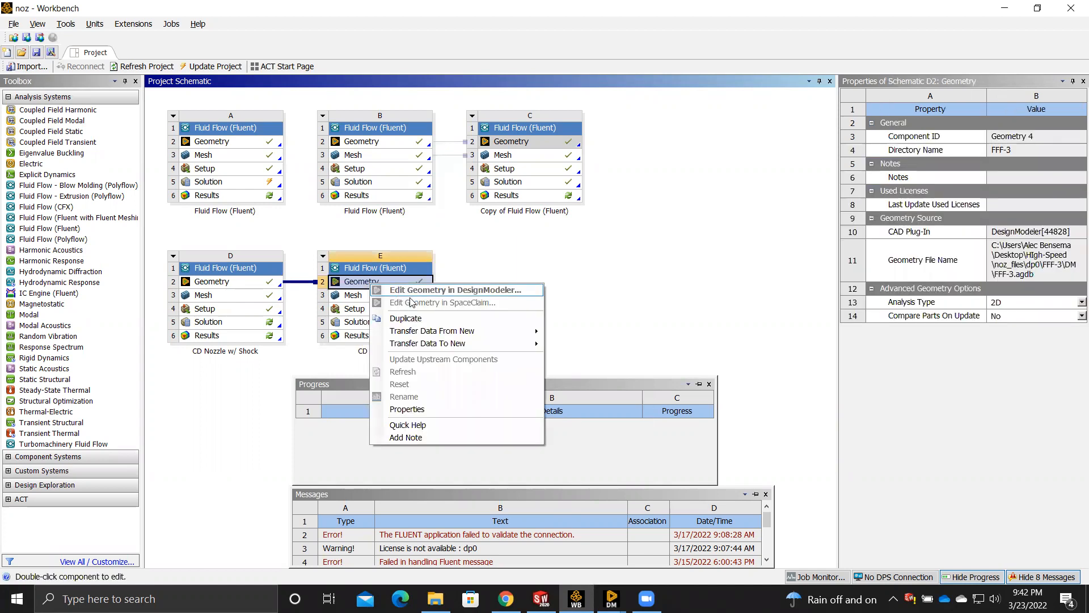
pyautogui.click(591, 283)
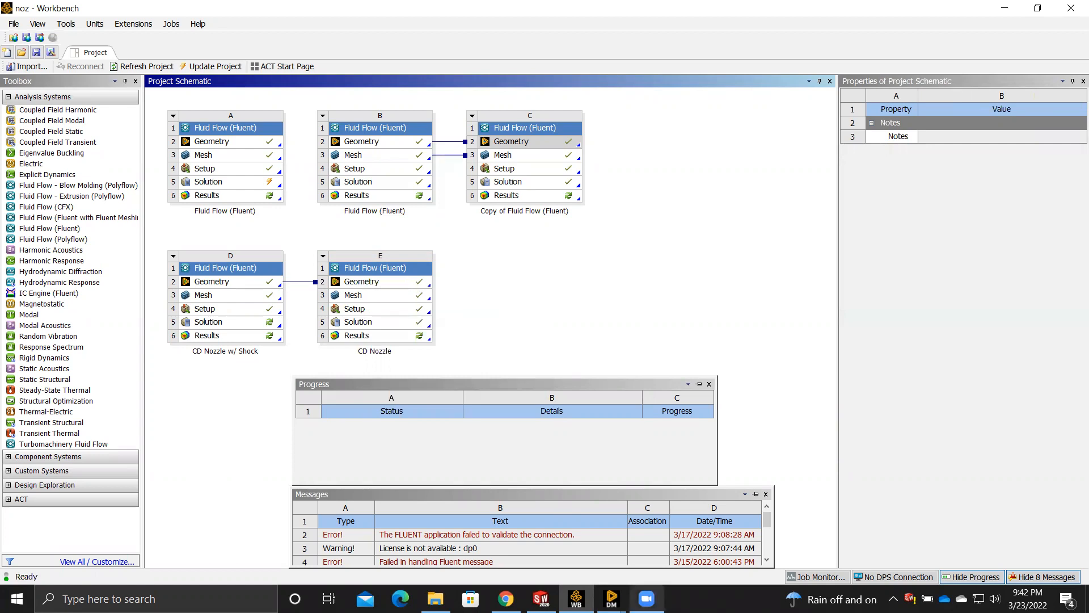
# - Switch to DesignModeler and view the imported nozzle geometry face-on along the Z axis
pyautogui.moveTo(611, 599)
pyautogui.click(563, 536)
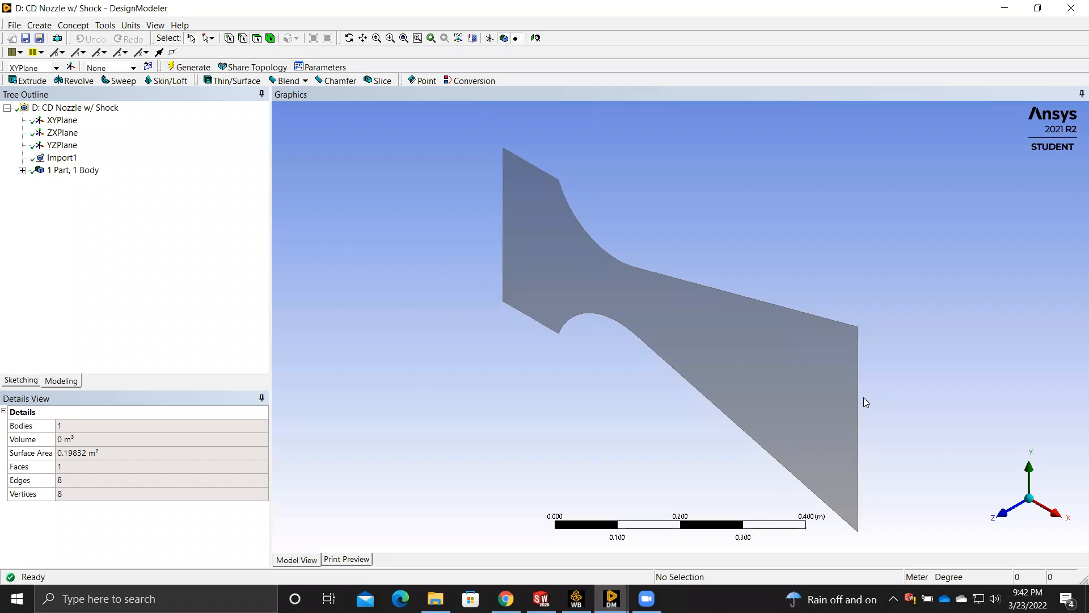
pyautogui.click(990, 511)
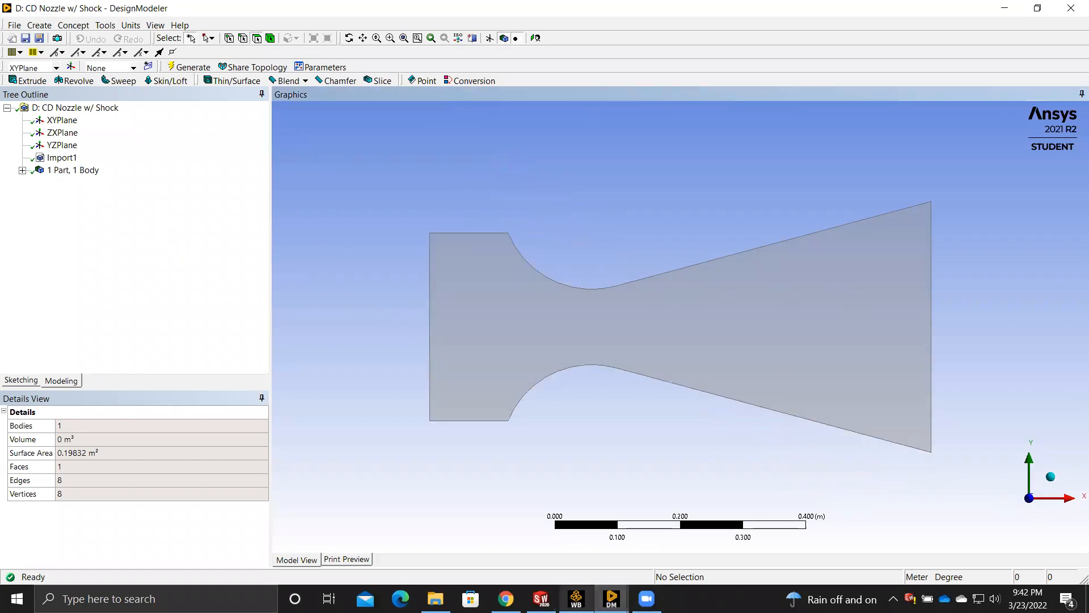
# - Switch to the CD Nozzle system's Meshing window and restrict selection to edges
pyautogui.click(576, 598)
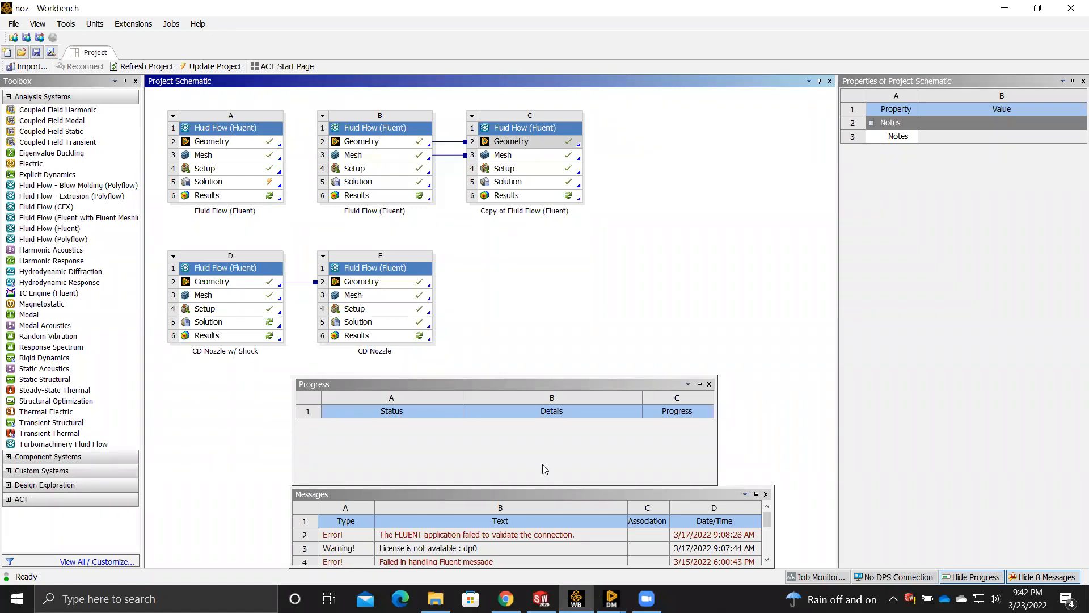
pyautogui.moveTo(612, 599)
pyautogui.click(839, 475)
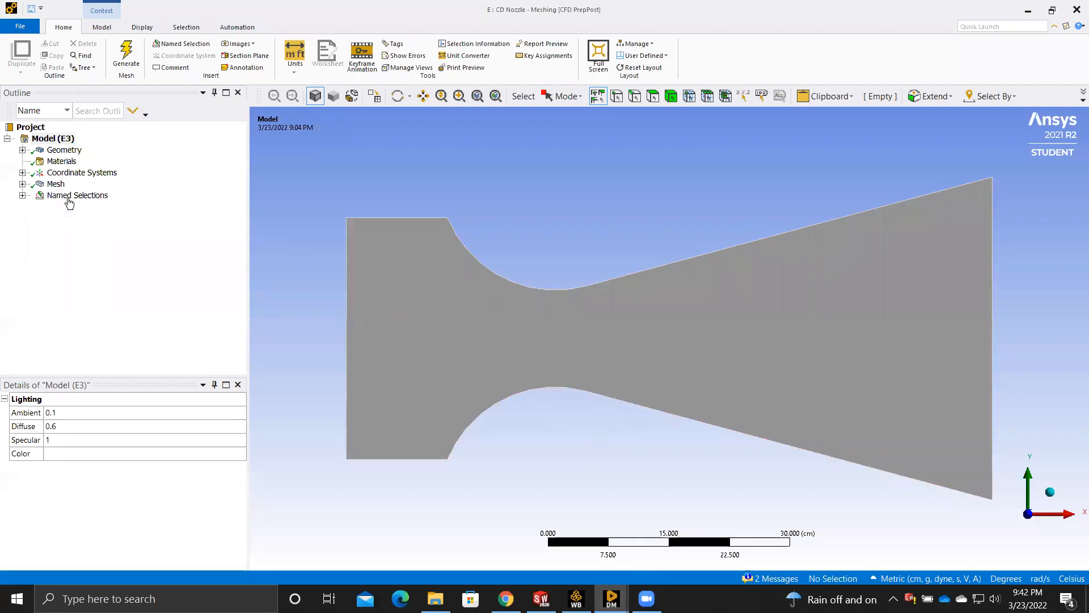
pyautogui.click(635, 98)
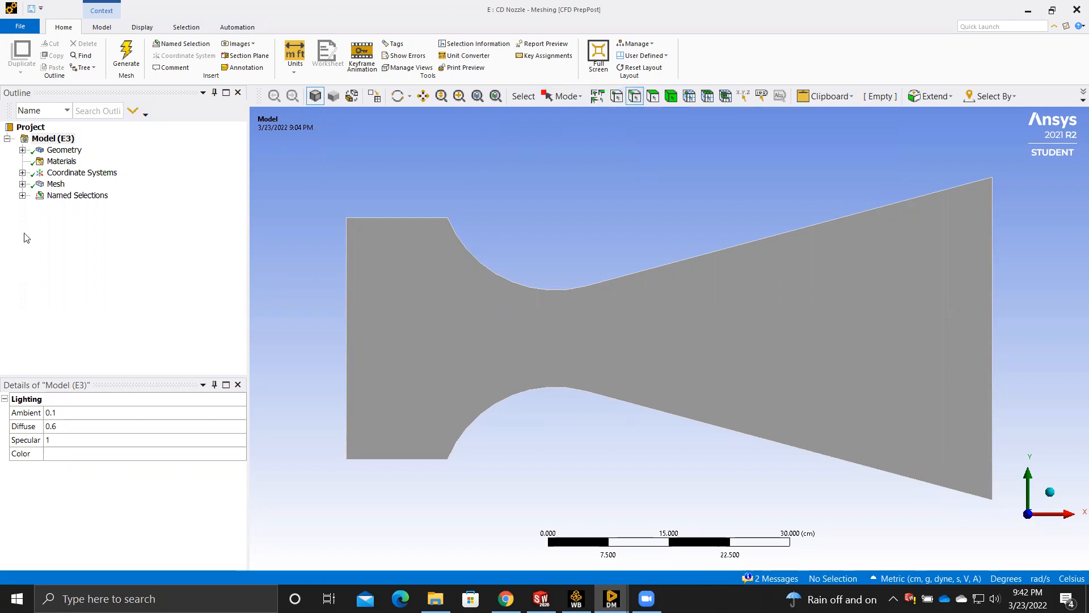
# - Review the edges assigned to the Inlet, Outlet and Walls named selections
pyautogui.click(22, 195)
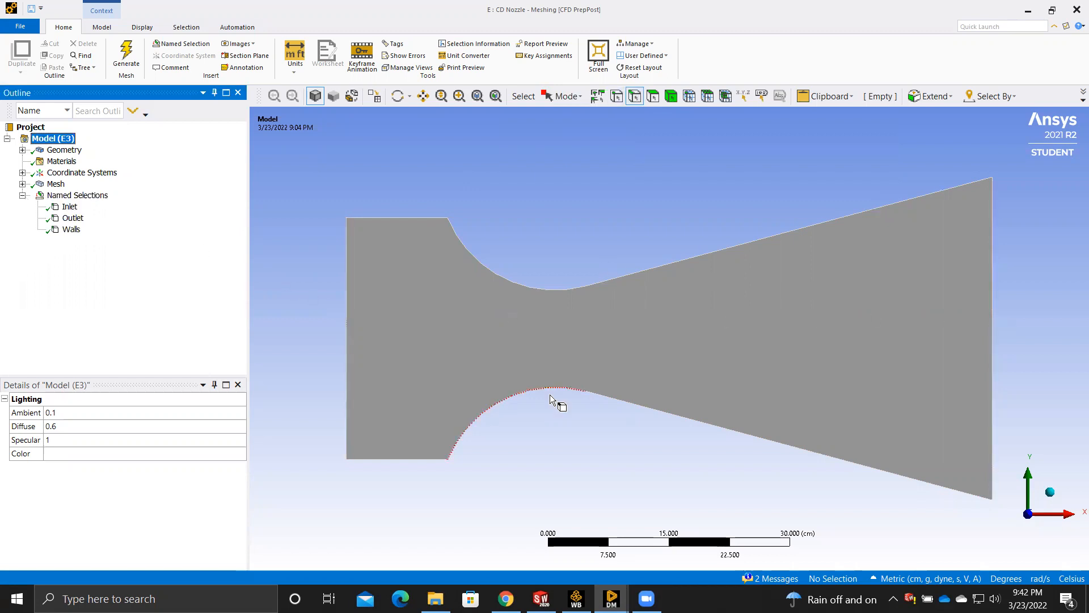
pyautogui.click(69, 207)
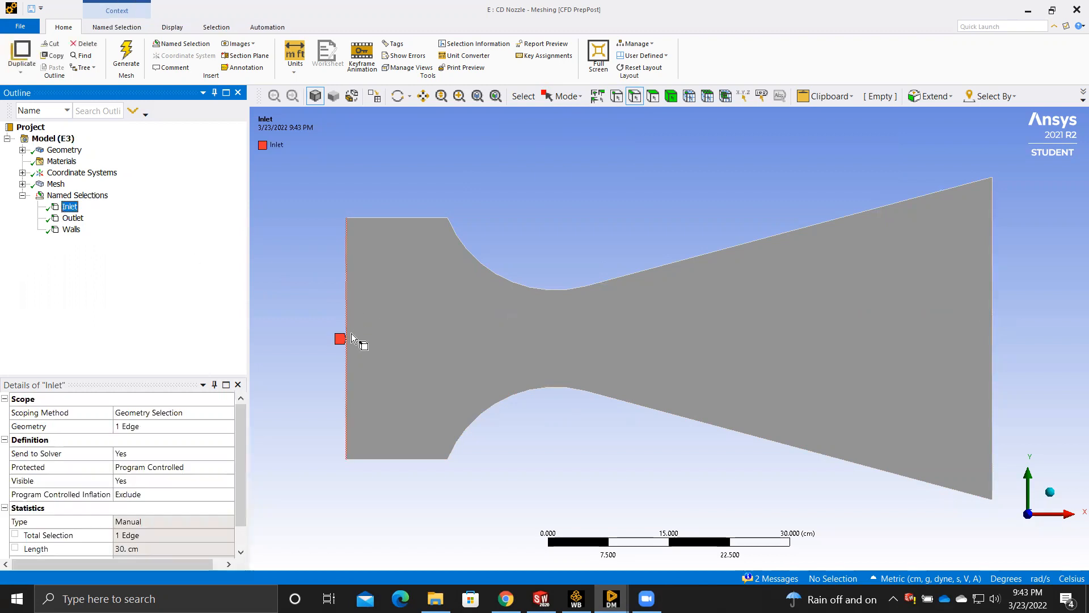
pyautogui.click(73, 219)
pyautogui.click(71, 229)
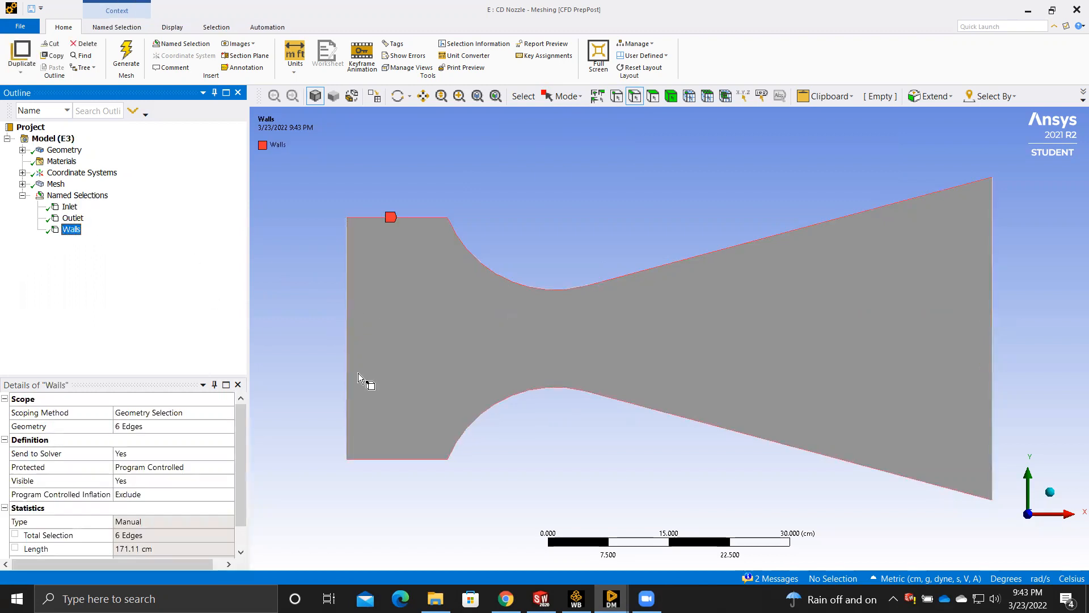
pyautogui.click(22, 196)
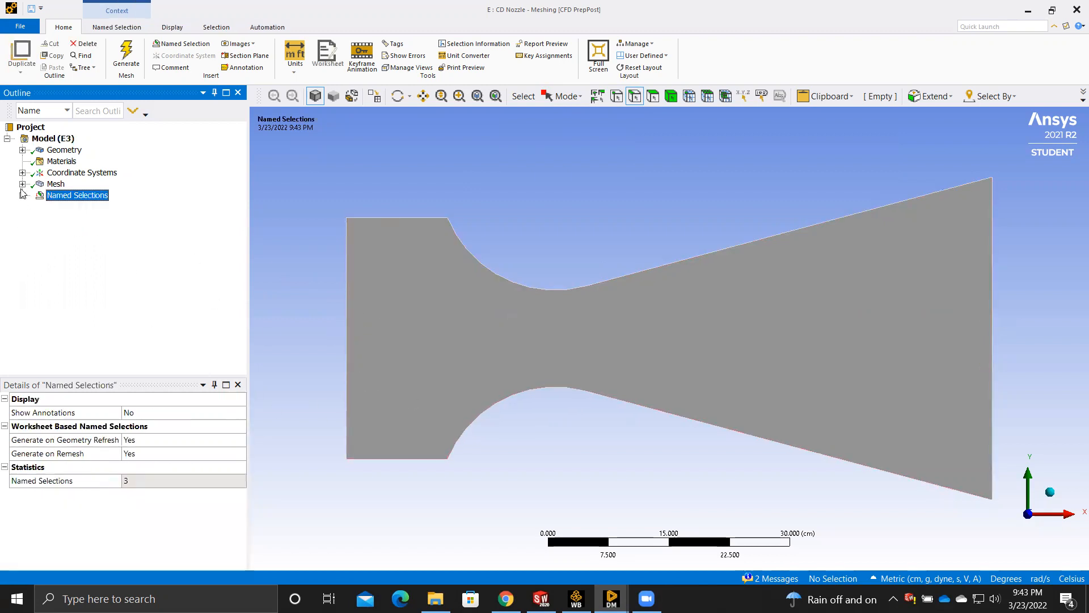
# - Show the existing mesh controls and look up the Method control that can be inserted for the mesh
pyautogui.click(22, 184)
pyautogui.click(53, 185)
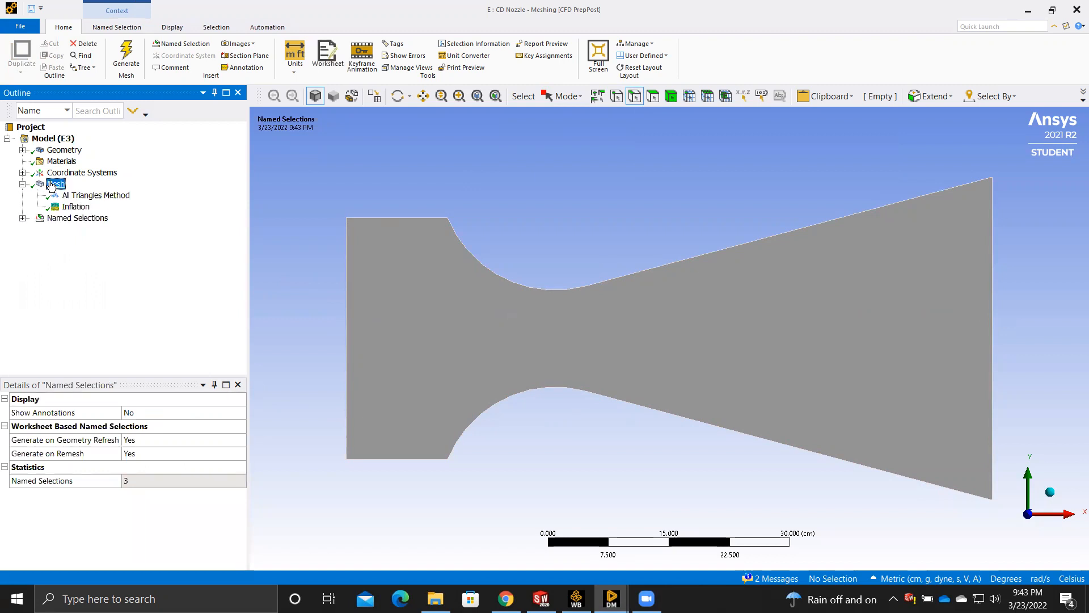
pyautogui.rightClick(53, 184)
pyautogui.moveTo(114, 192)
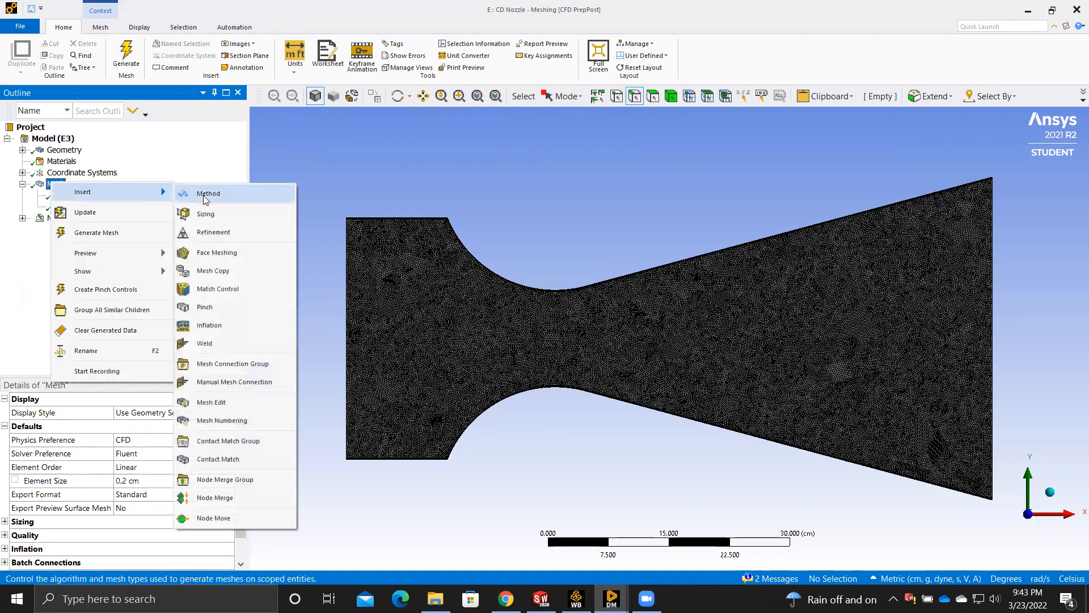
pyautogui.click(216, 176)
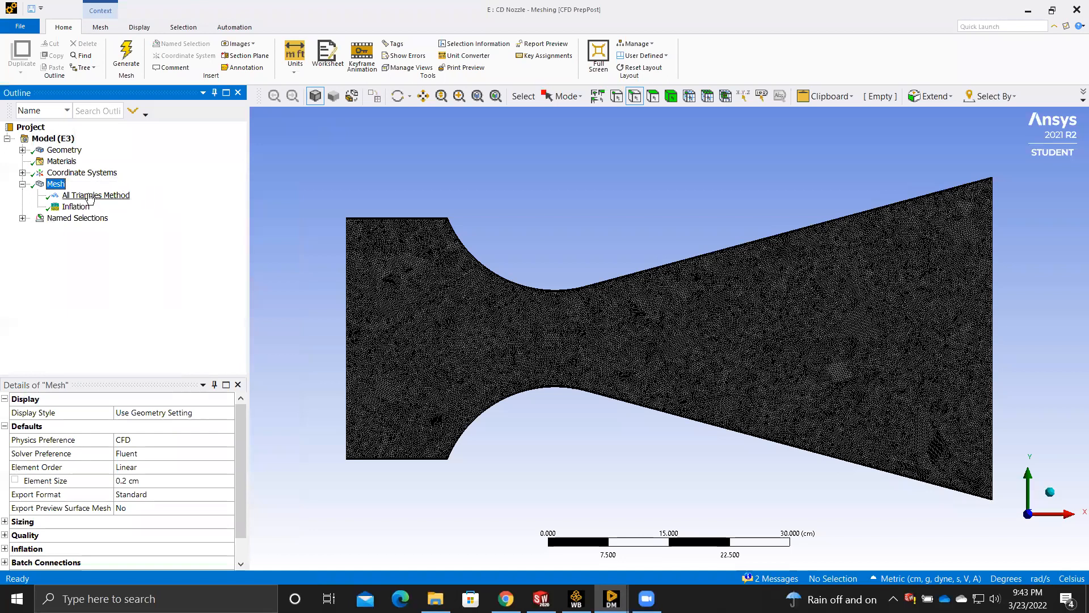
# - Examine the All Triangles Method and the mesh methods available for it
pyautogui.click(91, 195)
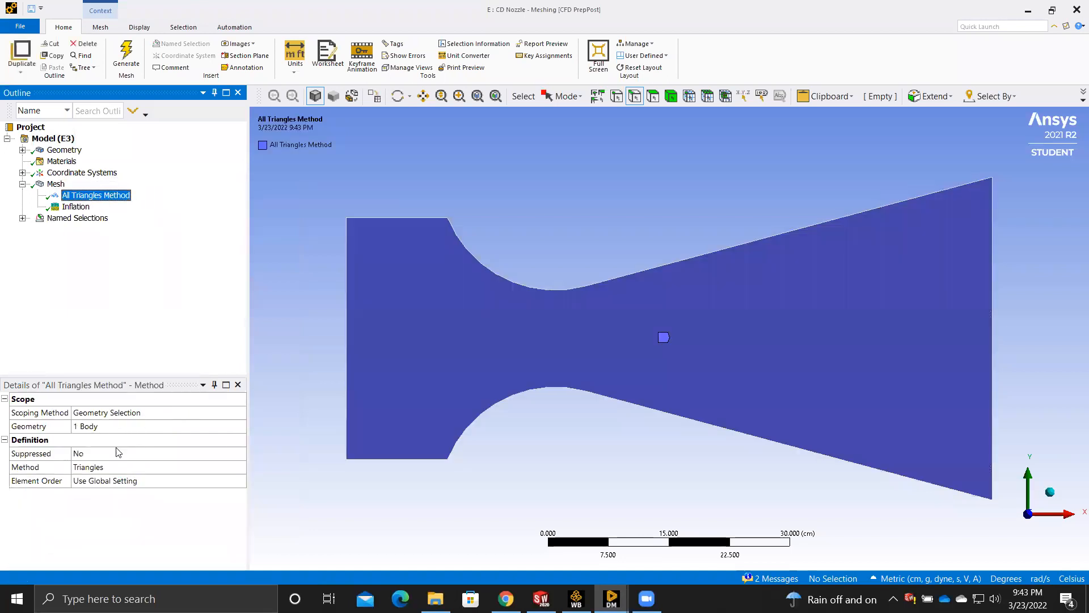
pyautogui.click(131, 470)
pyautogui.click(241, 469)
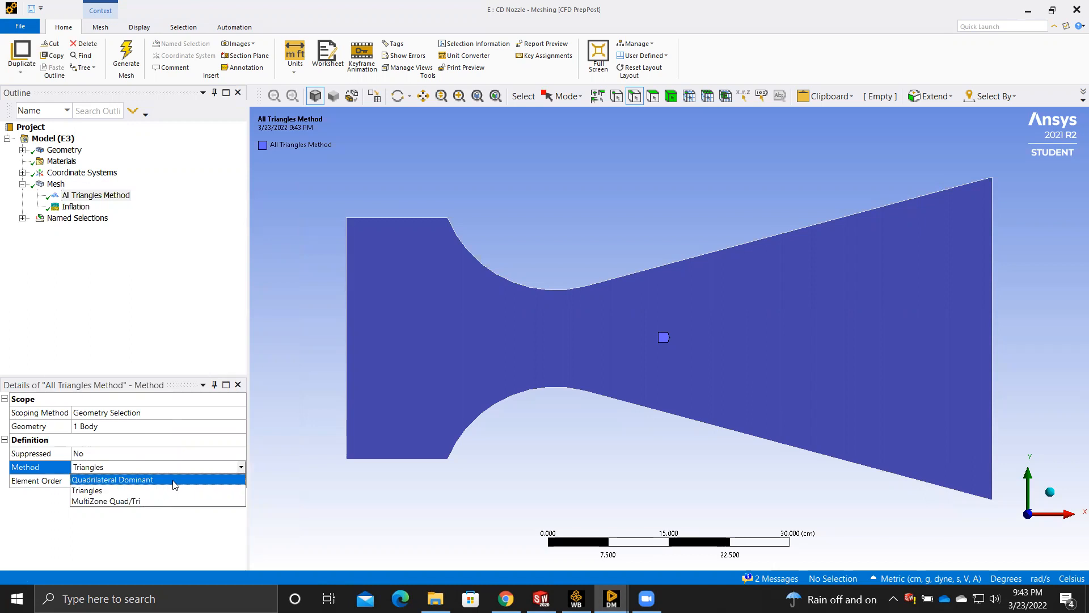
pyautogui.click(156, 294)
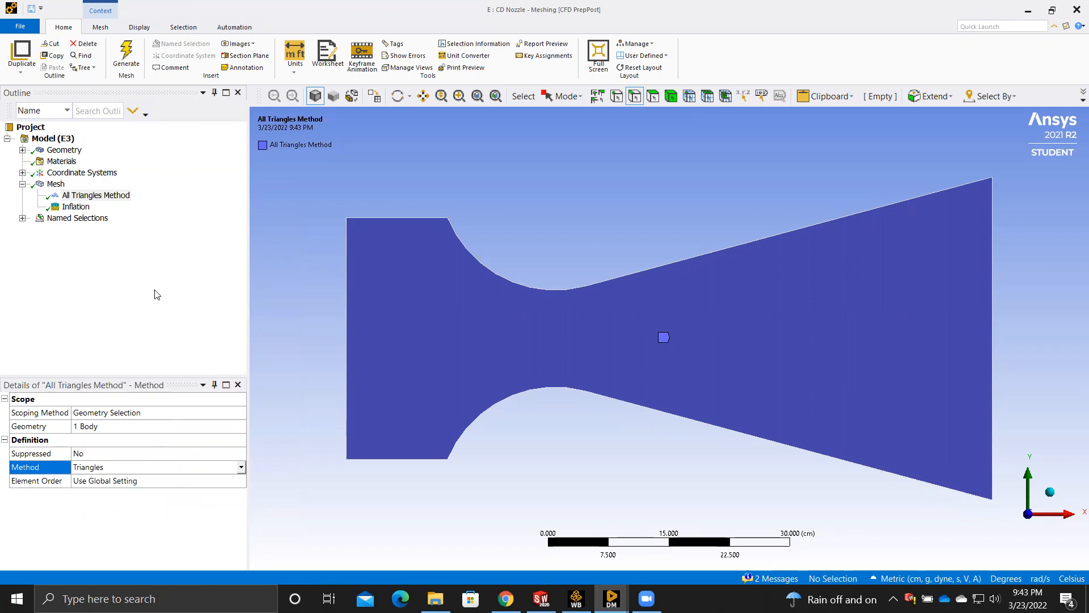
# - Look up the Inflation control among the controls that can be inserted for the mesh
pyautogui.click(41, 188)
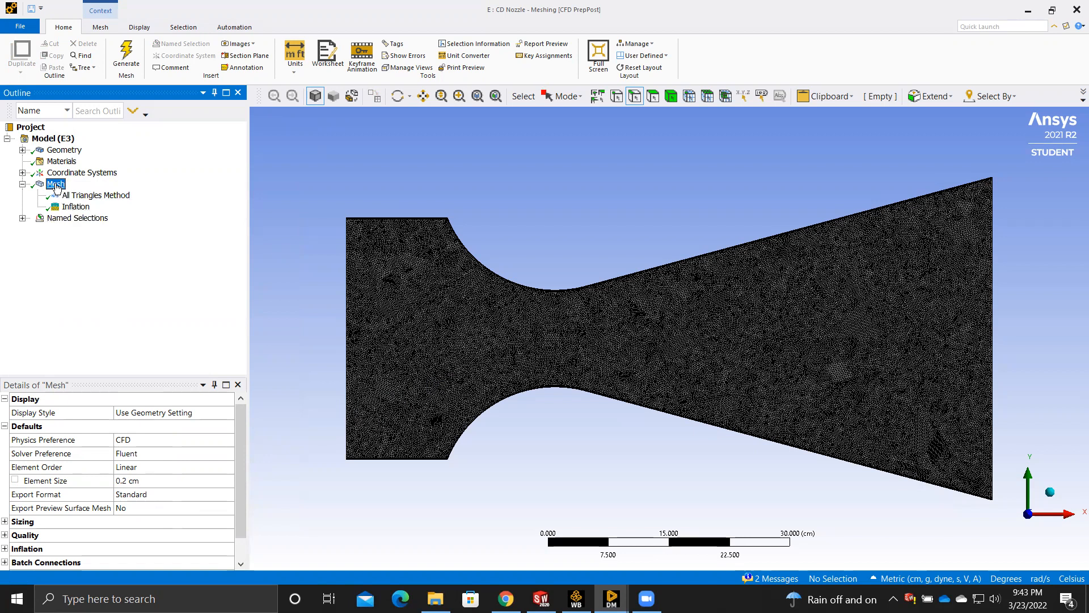
pyautogui.rightClick(56, 187)
pyautogui.moveTo(87, 193)
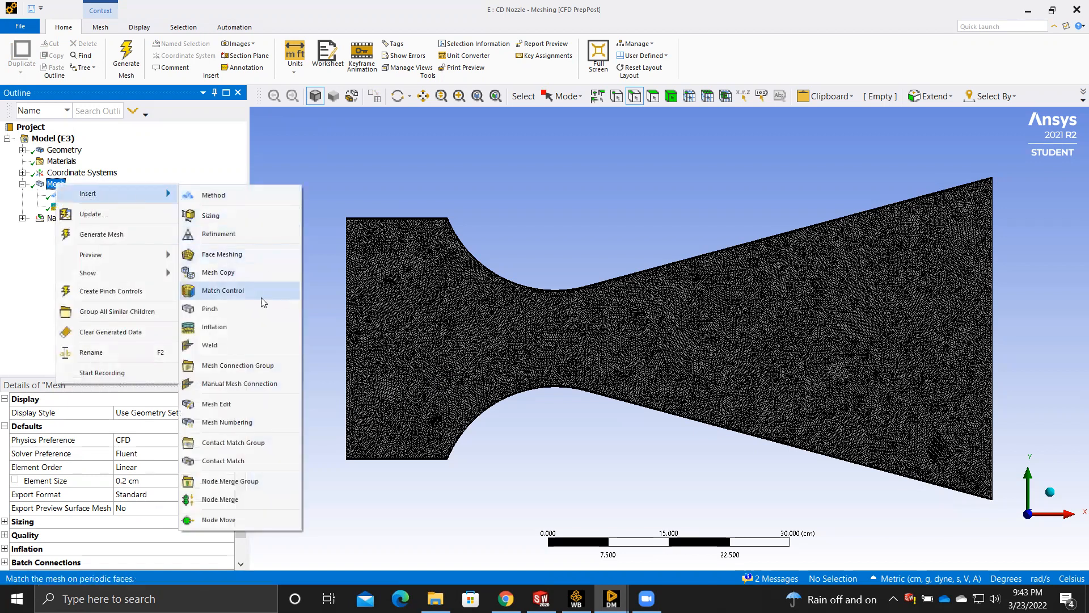
pyautogui.click(237, 334)
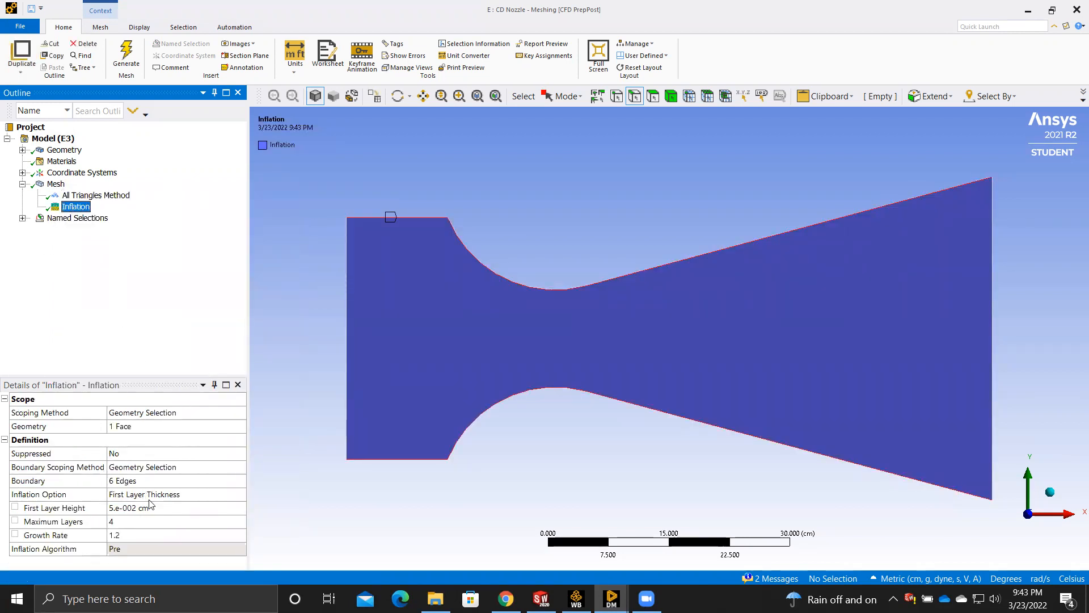
# - Examine the existing inflation's option and first layer height settings
pyautogui.click(150, 496)
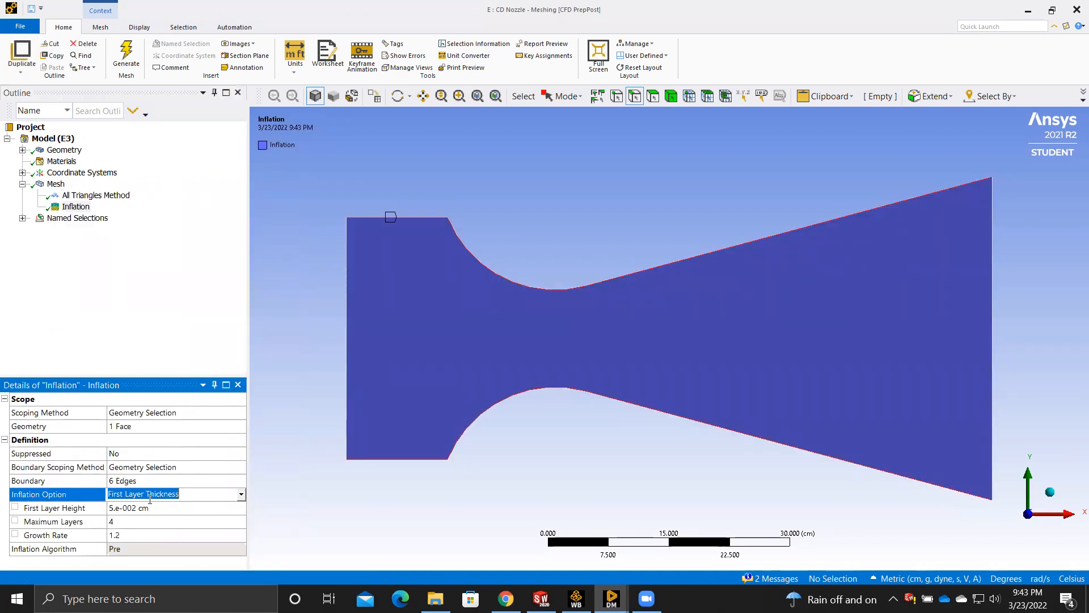
pyautogui.click(242, 497)
pyautogui.click(239, 495)
pyautogui.click(239, 496)
pyautogui.click(66, 510)
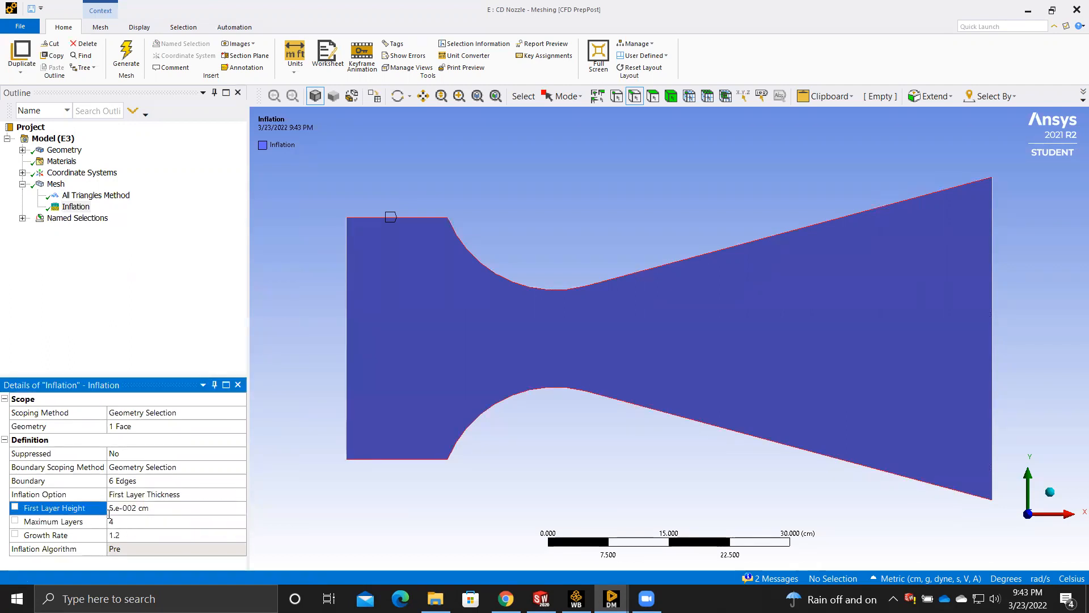
pyautogui.click(140, 508)
pyautogui.click(152, 354)
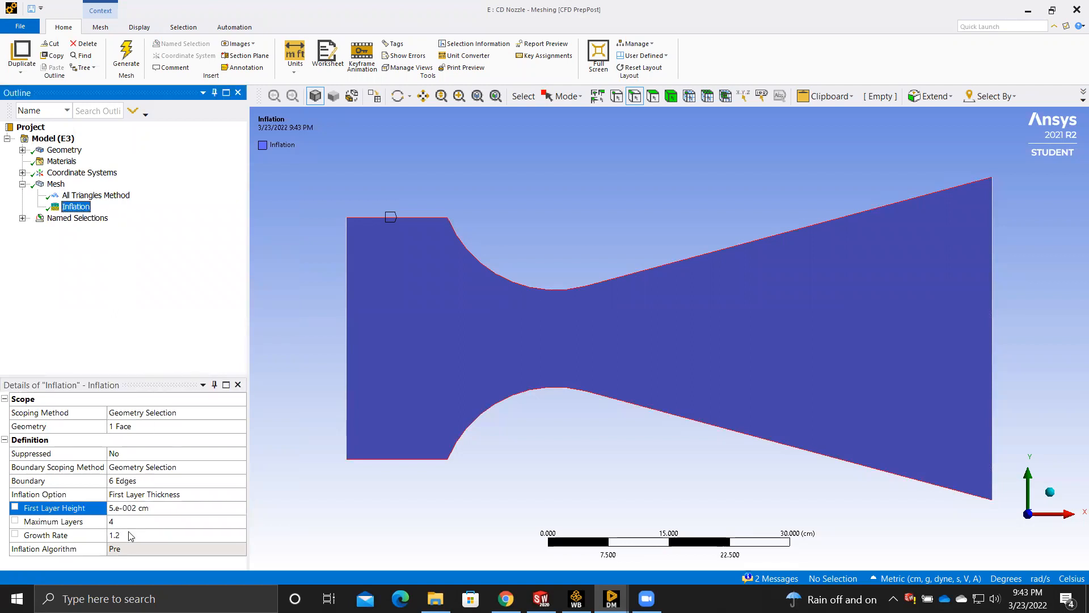
# - Display the generated mesh and inspect its elements up close around the nozzle throat and walls
pyautogui.click(56, 184)
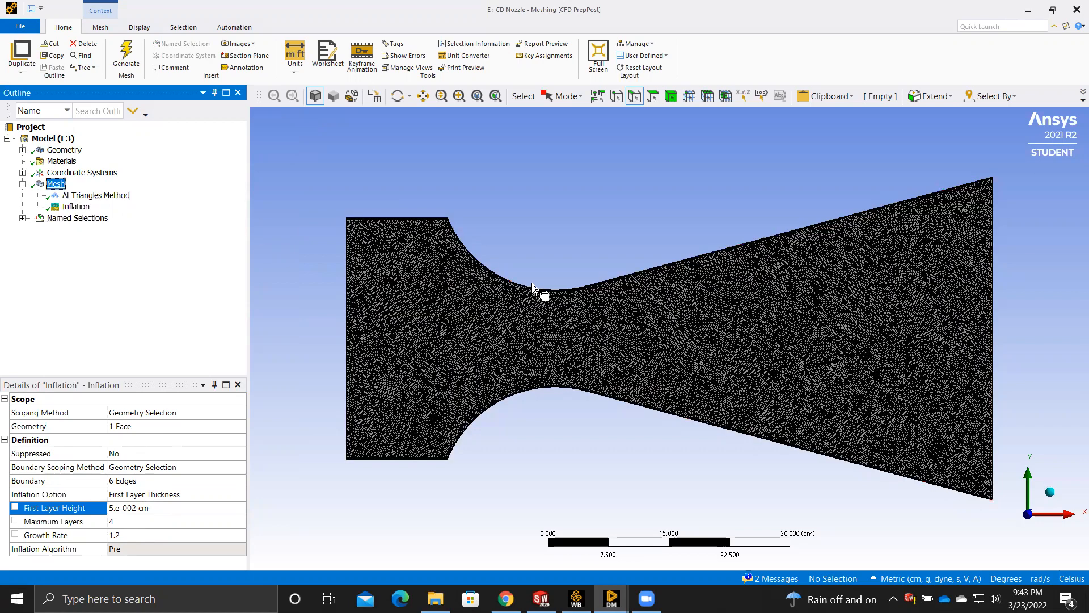
pyautogui.scroll(2, 614, 306)
pyautogui.scroll(2, 613, 272)
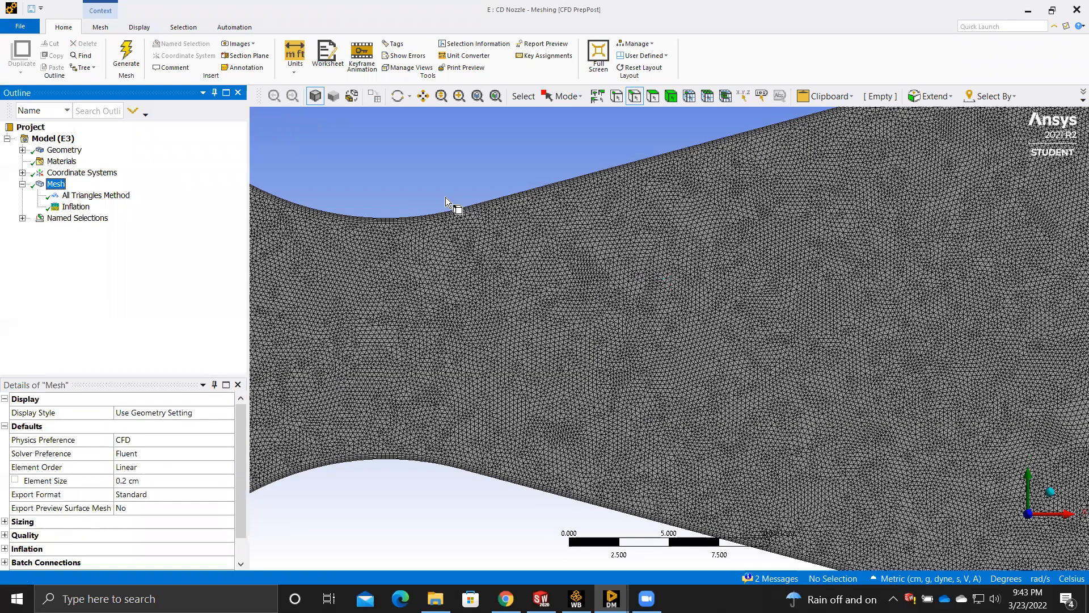
pyautogui.scroll(1, 399, 184)
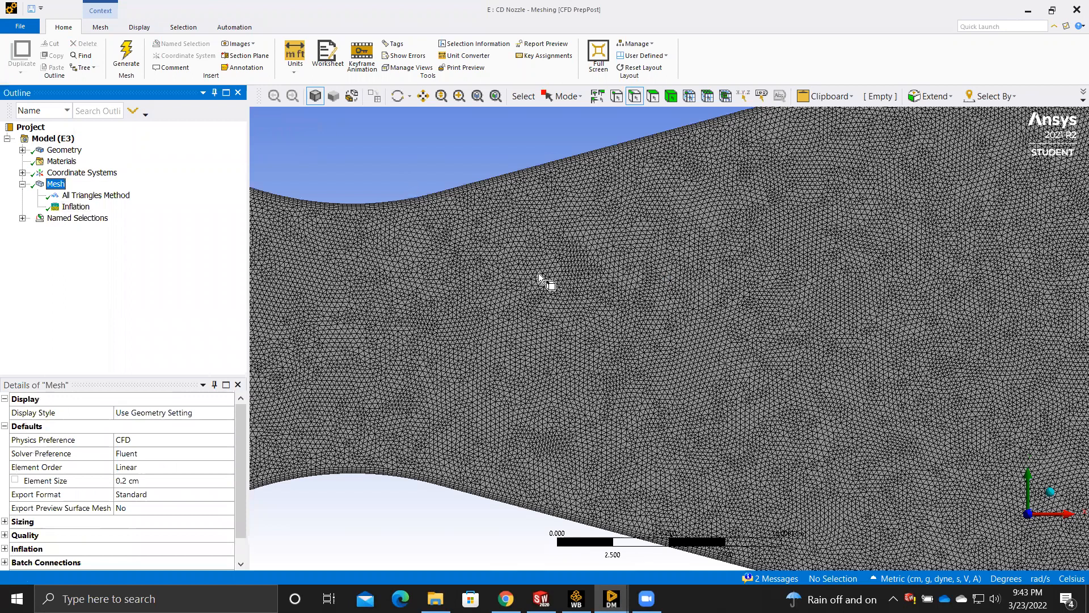
# - Inspect the inflation layers up close along the upper wall at the nozzle throat
pyautogui.scroll(2, 539, 270)
pyautogui.scroll(3, 641, 287)
pyautogui.keyDown('ctrl'); pyautogui.moveTo(640, 288); pyautogui.dragTo(628, 249, button='middle'); pyautogui.keyUp('ctrl')
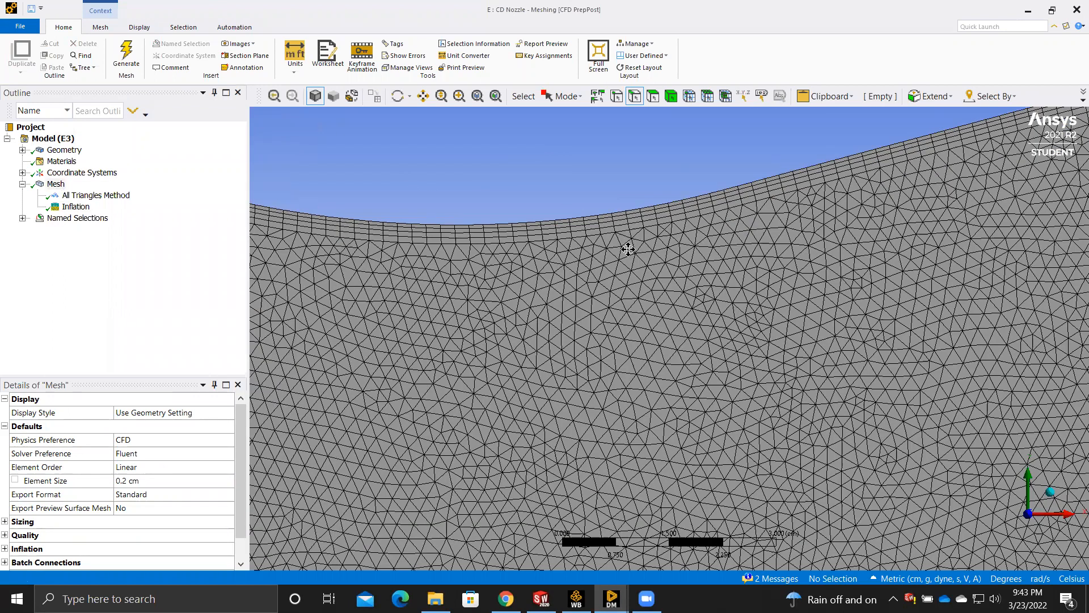
pyautogui.keyDown('ctrl'); pyautogui.moveTo(561, 248); pyautogui.dragTo(589, 263, button='middle'); pyautogui.keyUp('ctrl')
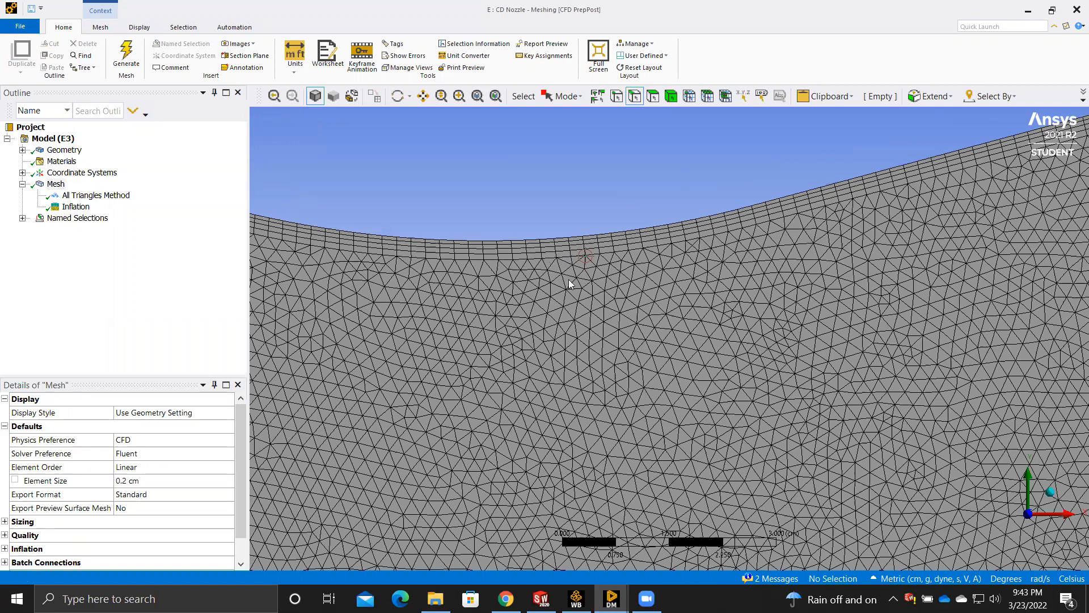
pyautogui.scroll(-1, 603, 304)
pyautogui.scroll(-3, 648, 308)
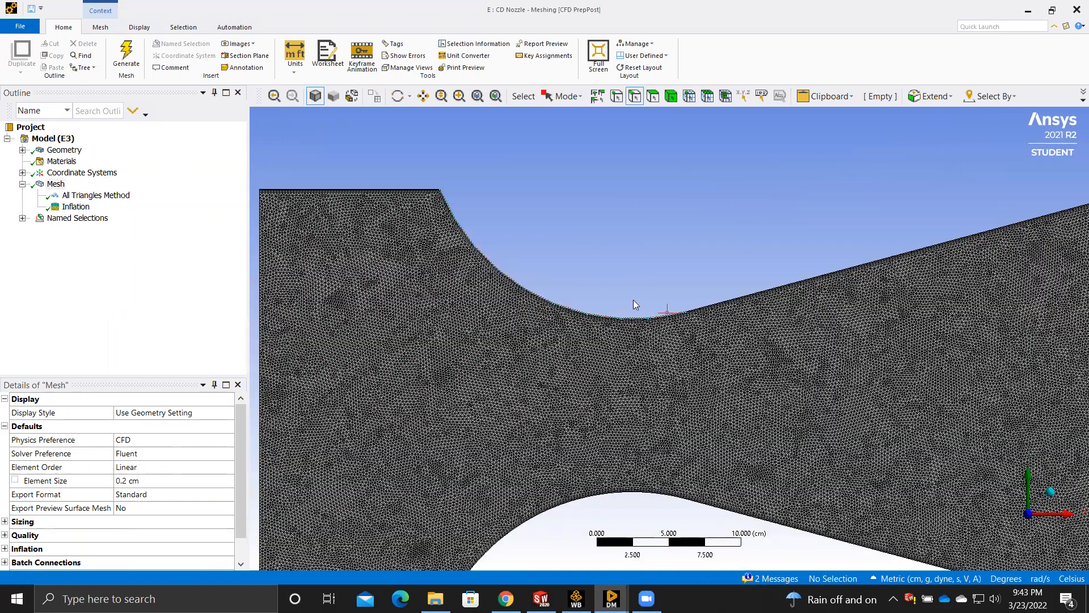
pyautogui.scroll(-1, 637, 428)
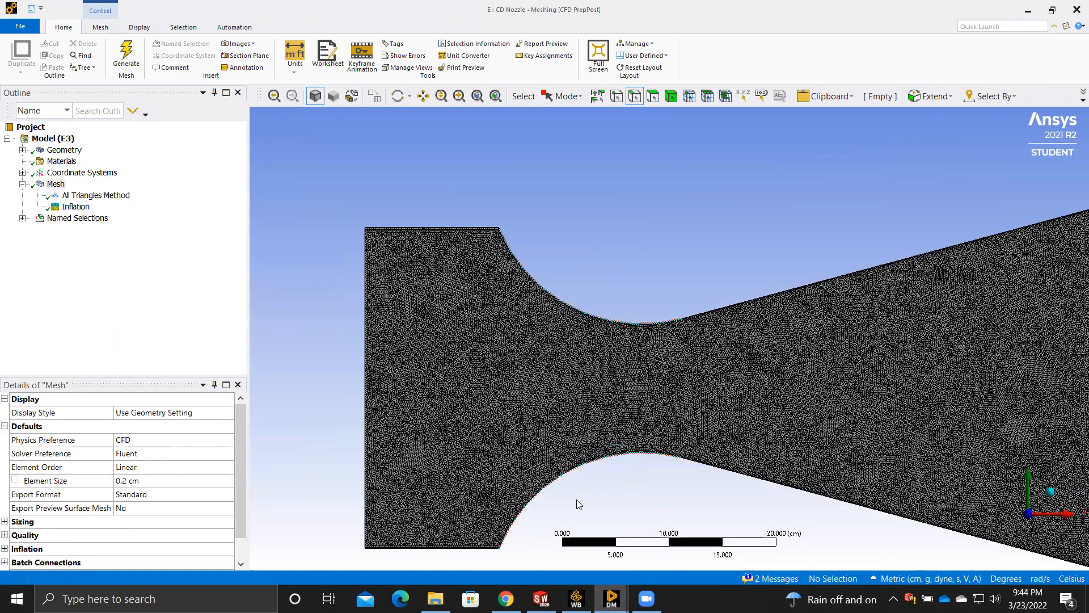
# - Switch to Workbench, launch Fluent from the CD Nozzle system's Setup with the existing launcher options, and dismiss the Key Behavioral Changes notice
pyautogui.moveTo(576, 599)
pyautogui.click(575, 536)
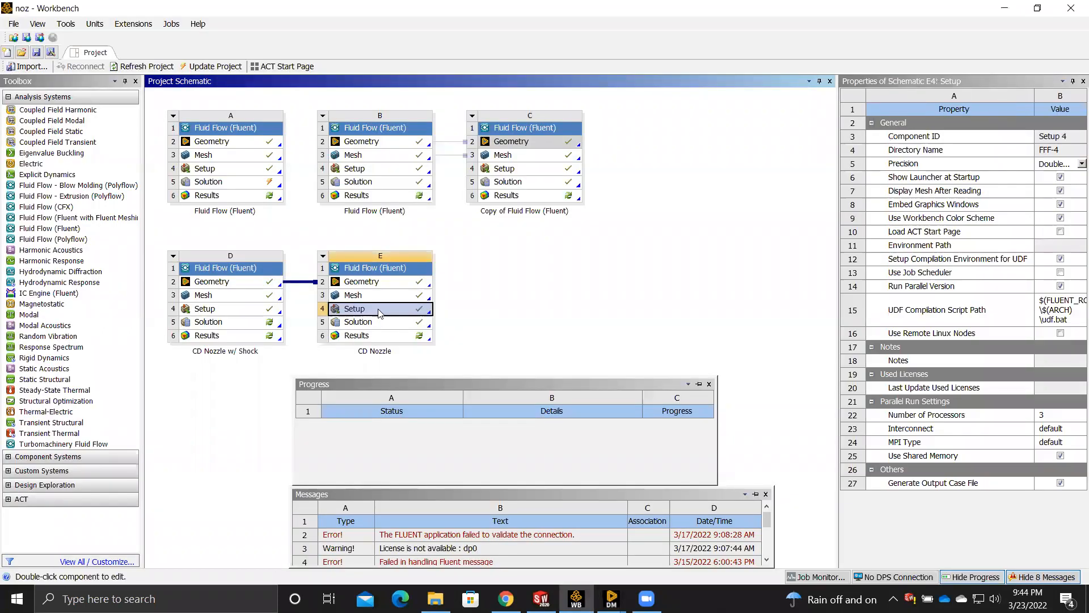
pyautogui.doubleClick(379, 311)
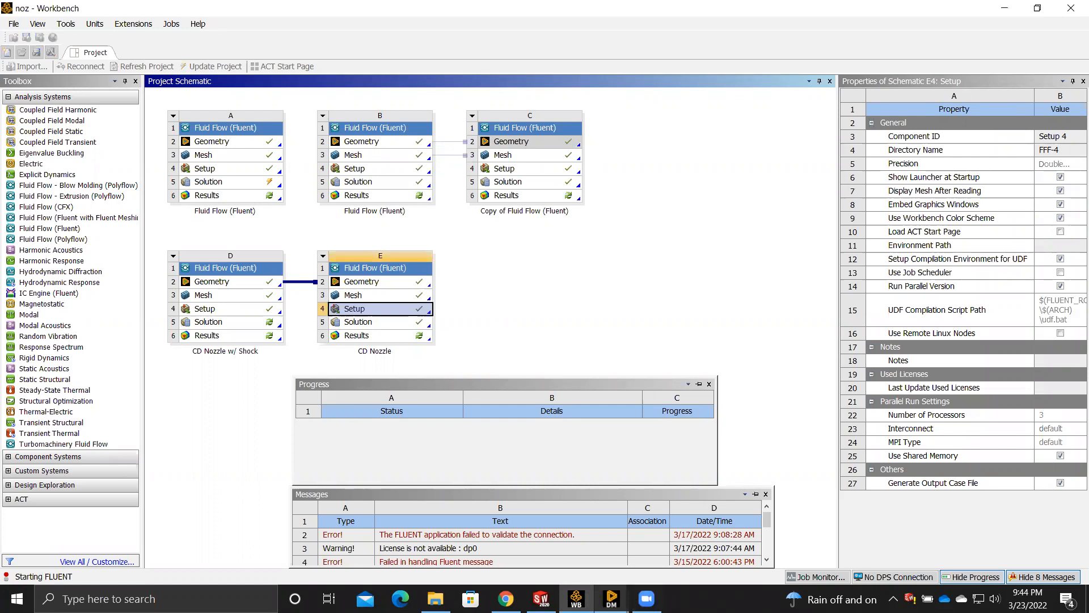
pyautogui.moveTo(611, 598)
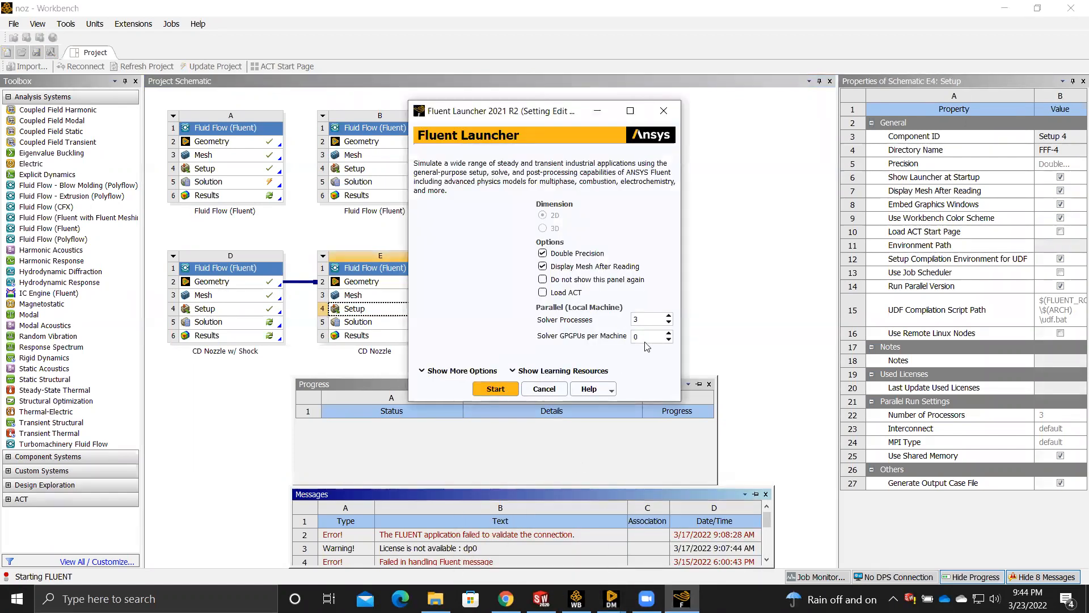
pyautogui.click(495, 390)
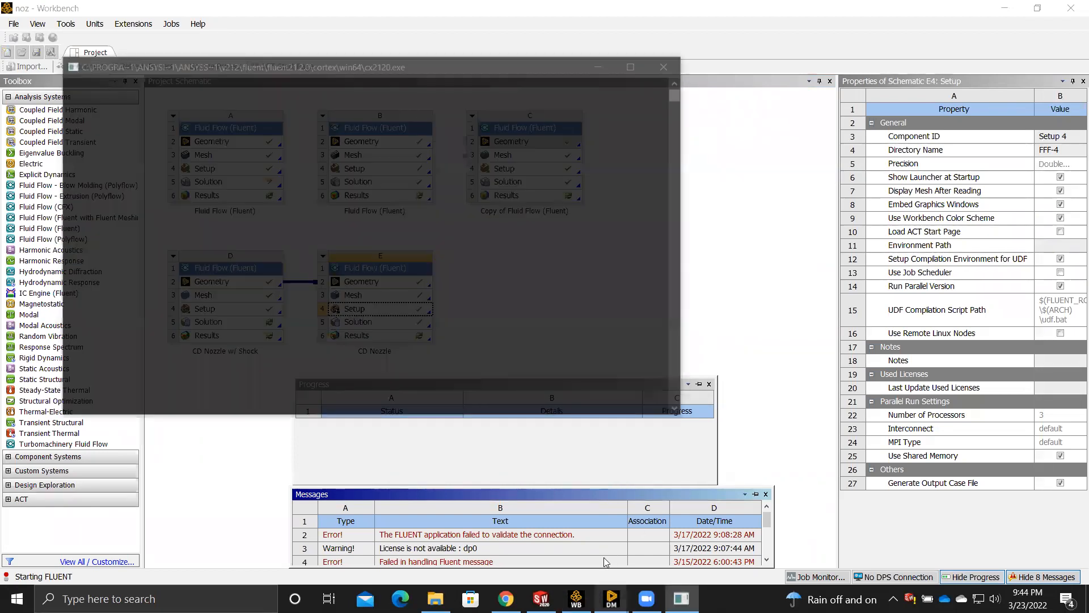
pyautogui.moveTo(611, 599)
pyautogui.click(600, 492)
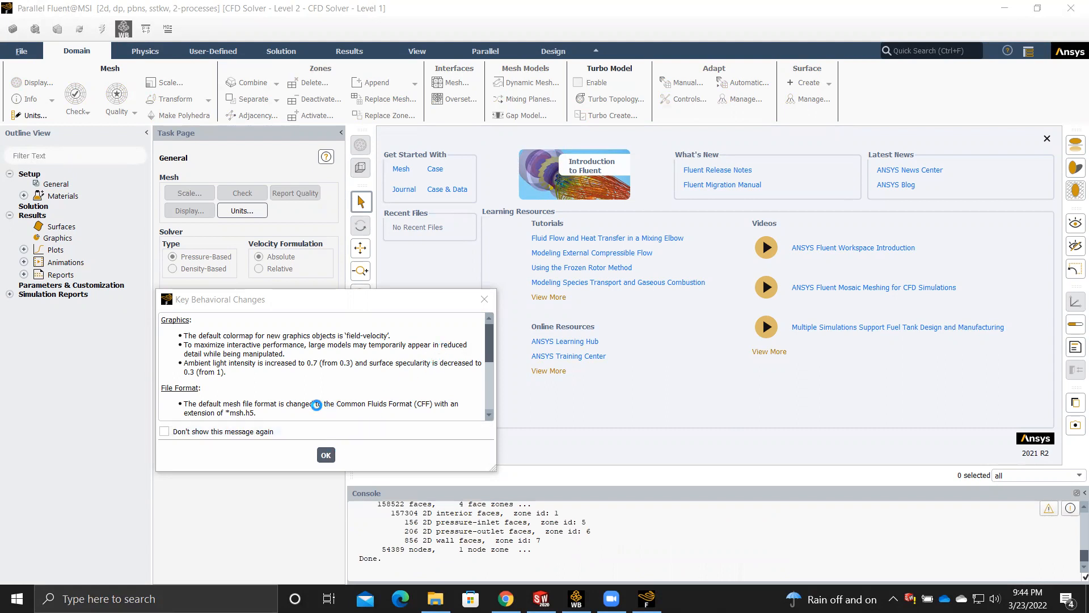
pyautogui.click(325, 454)
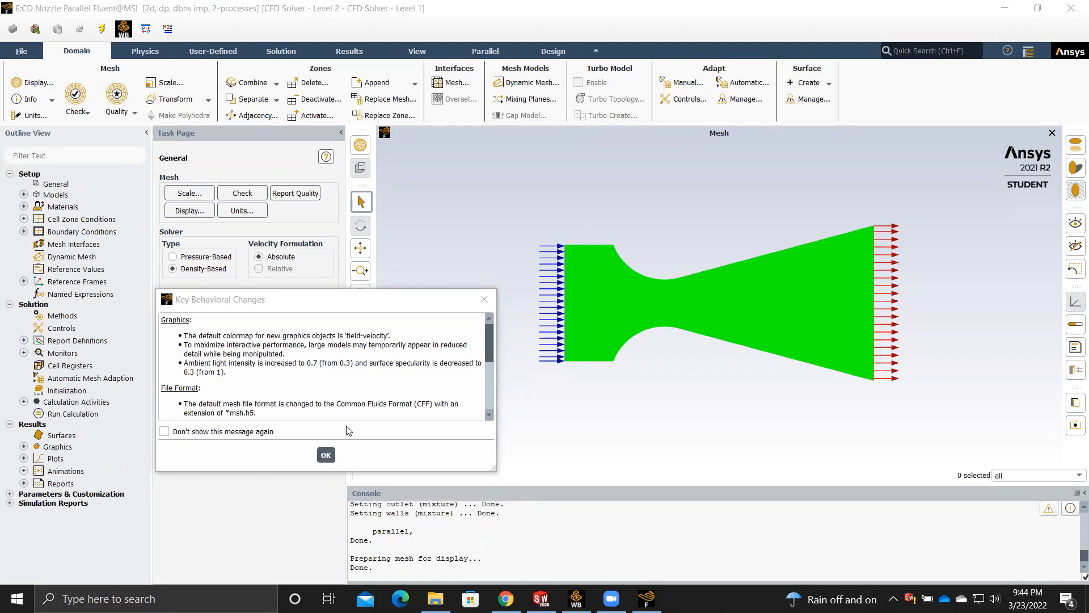
pyautogui.click(327, 455)
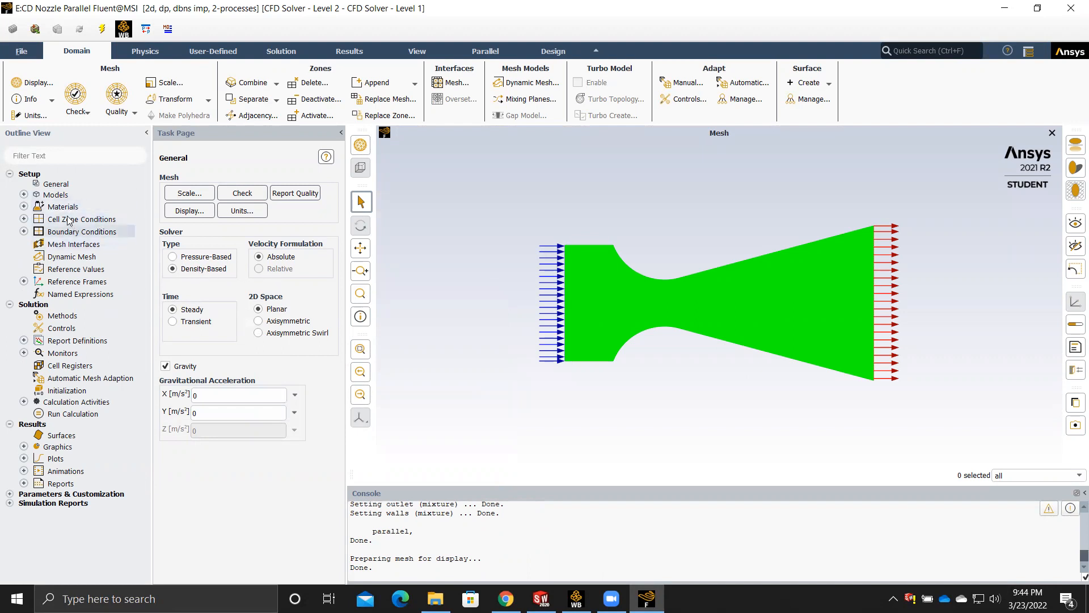
# - Review the Energy and Viscous model settings of the nozzle case, keeping the energy equation enabled and the Inviscid model
pyautogui.click(24, 195)
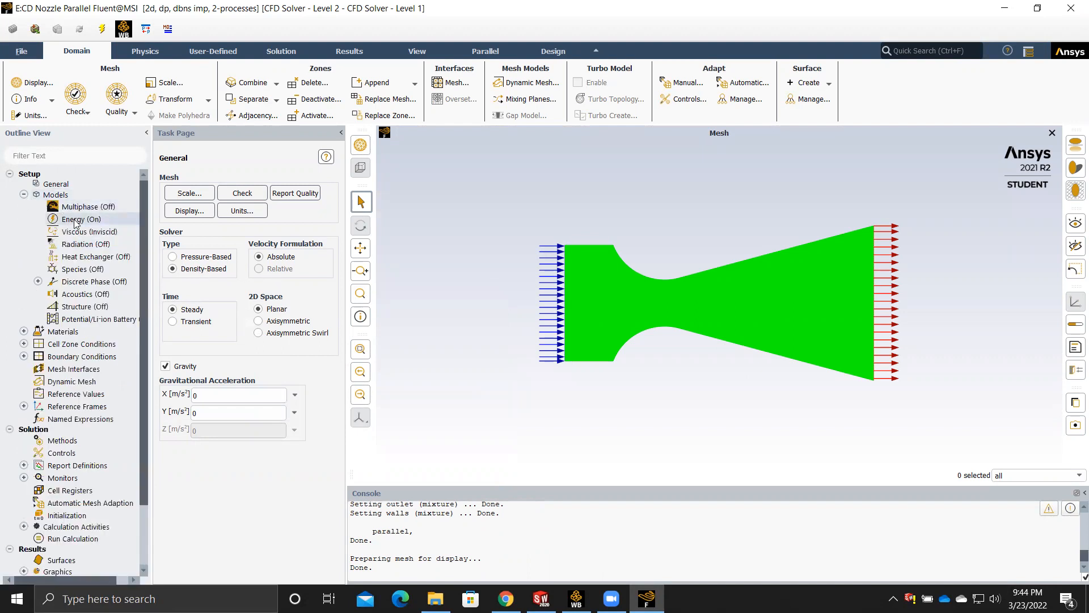
pyautogui.doubleClick(74, 222)
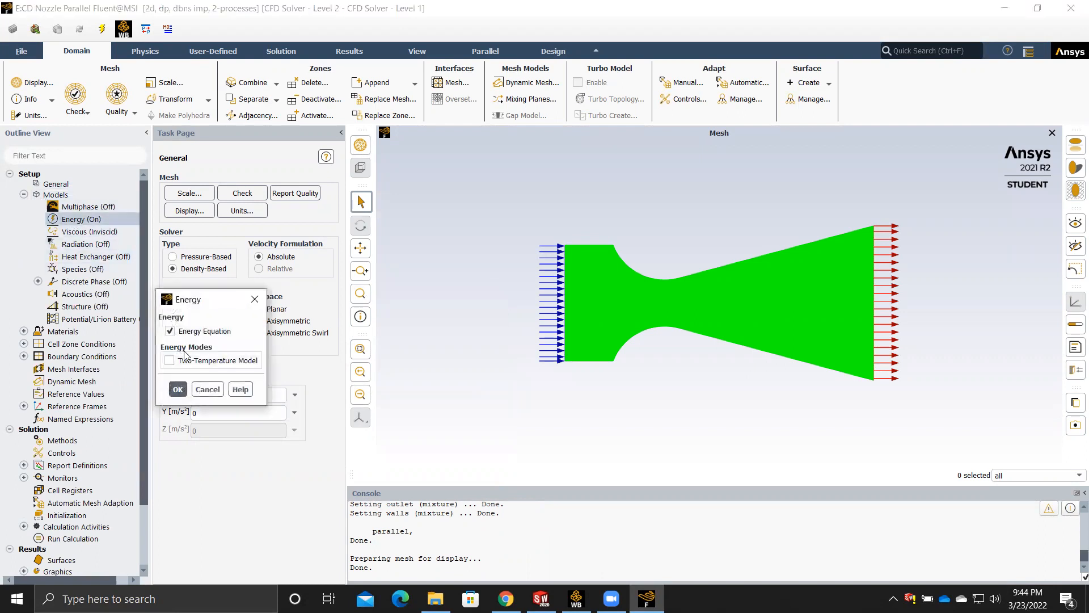
pyautogui.click(178, 389)
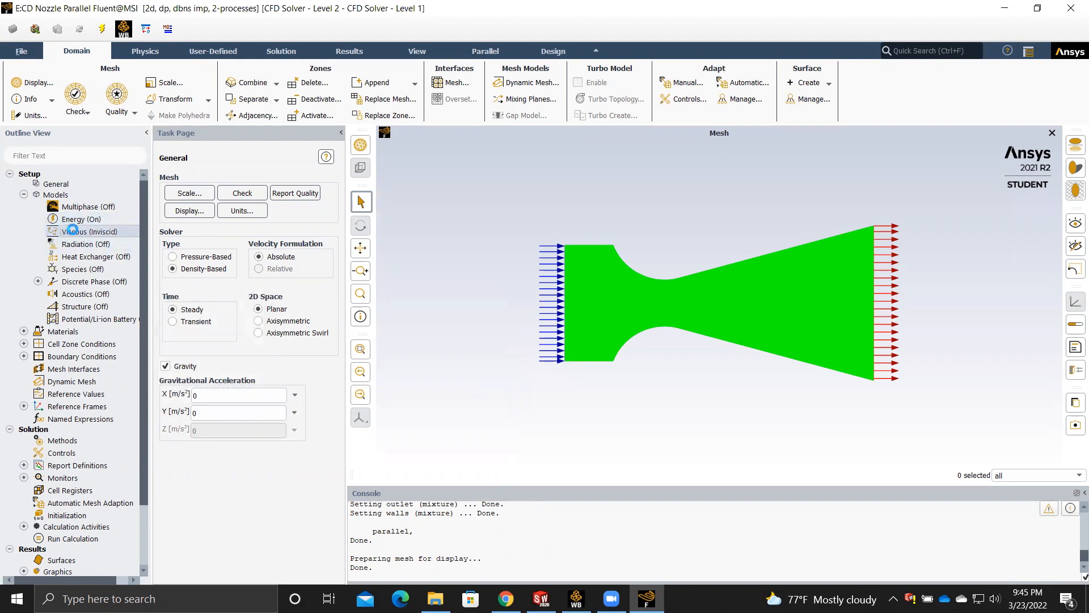
pyautogui.doubleClick(74, 232)
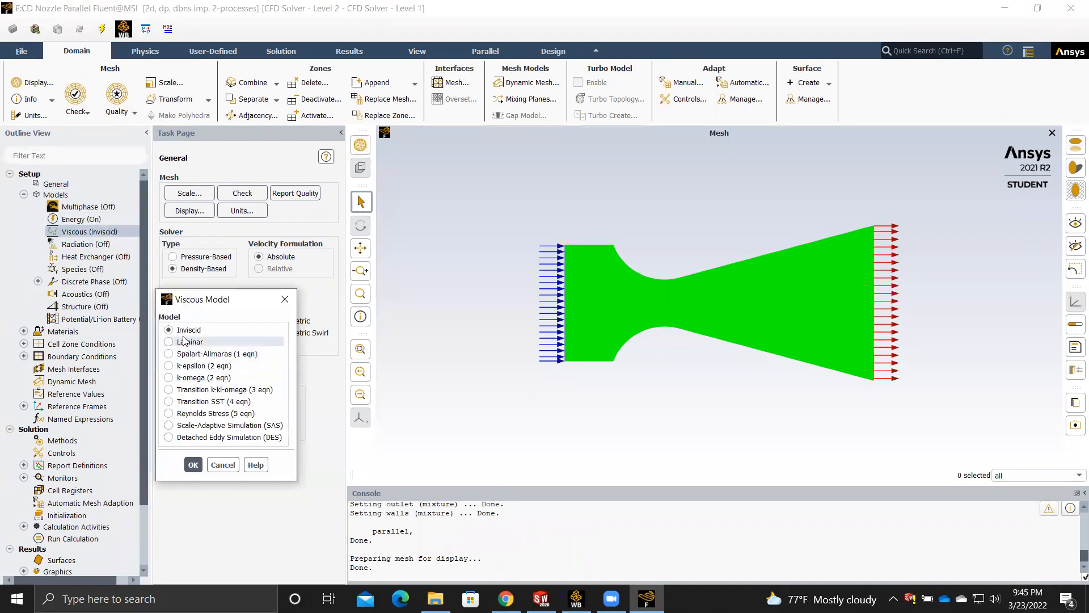
pyautogui.click(193, 465)
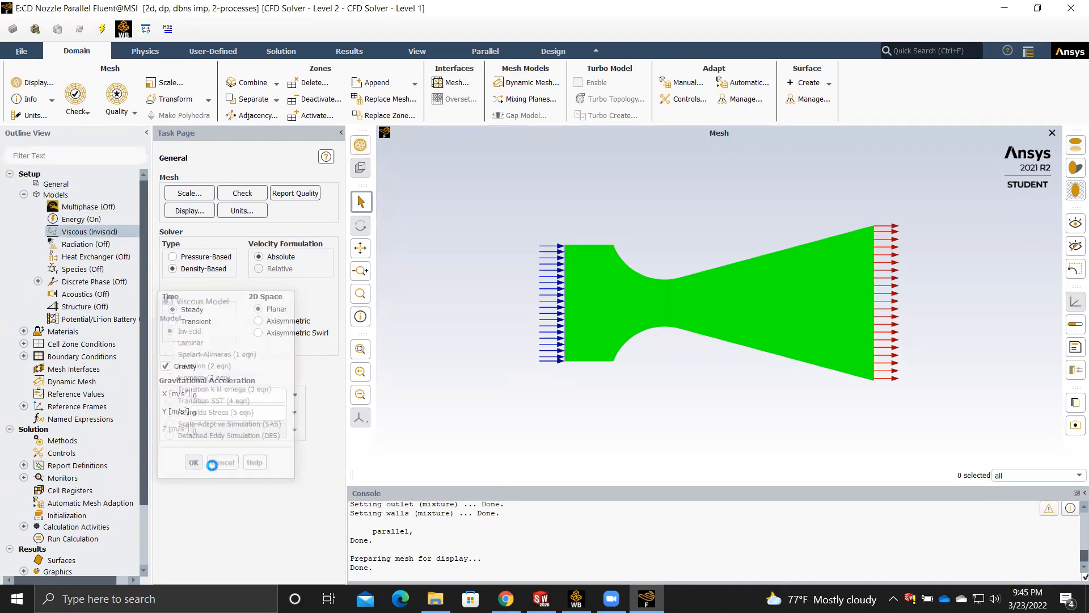
pyautogui.click(23, 195)
# - Review the air material's properties, trying the constant density option and returning the density to ideal-gas
pyautogui.click(23, 206)
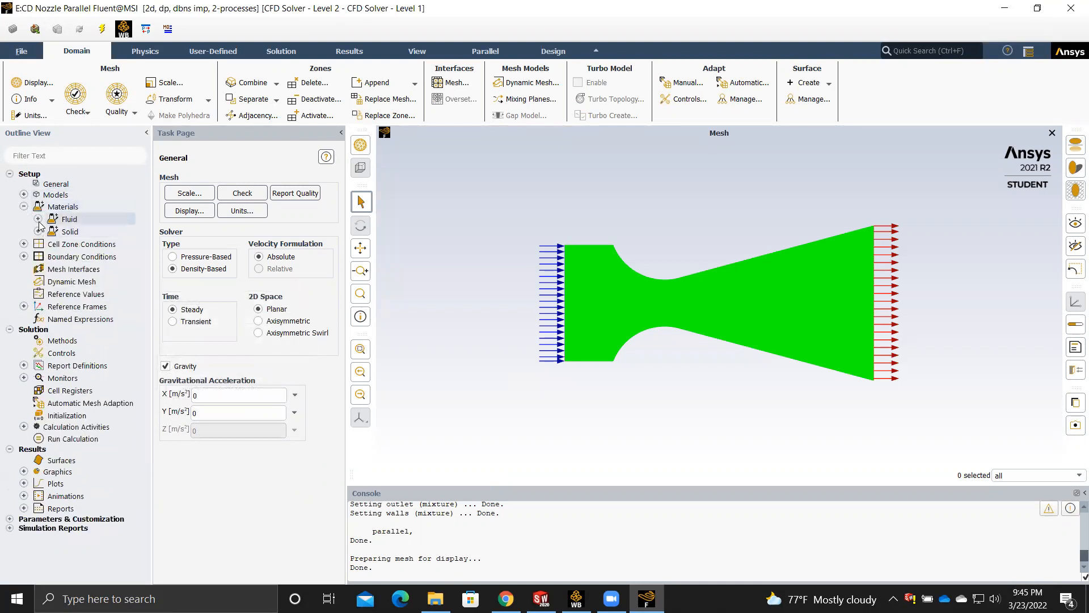
pyautogui.click(37, 219)
pyautogui.doubleClick(74, 232)
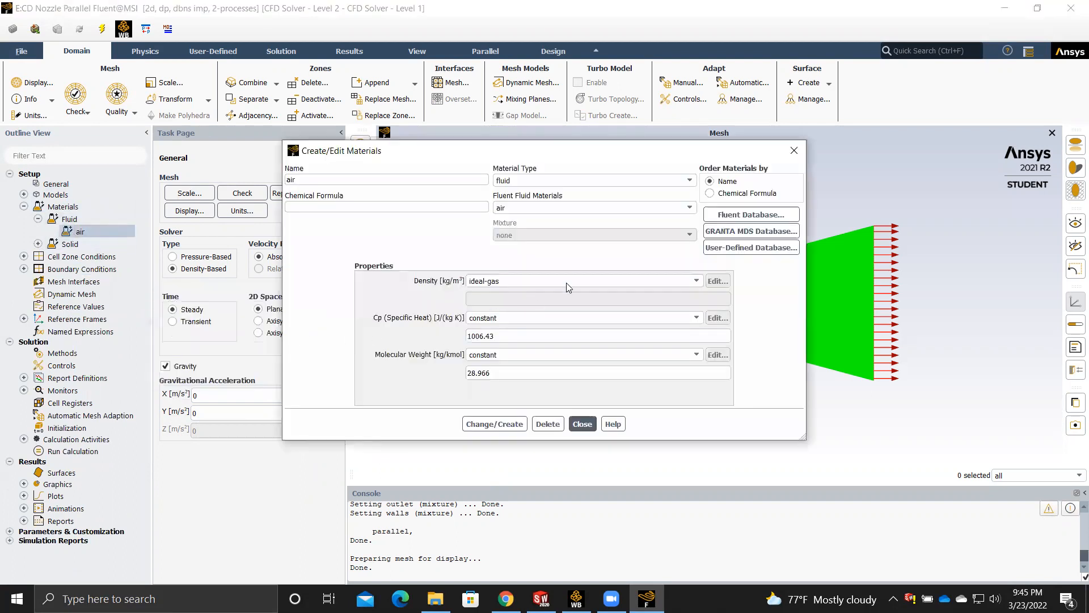
pyautogui.click(555, 281)
pyautogui.click(564, 292)
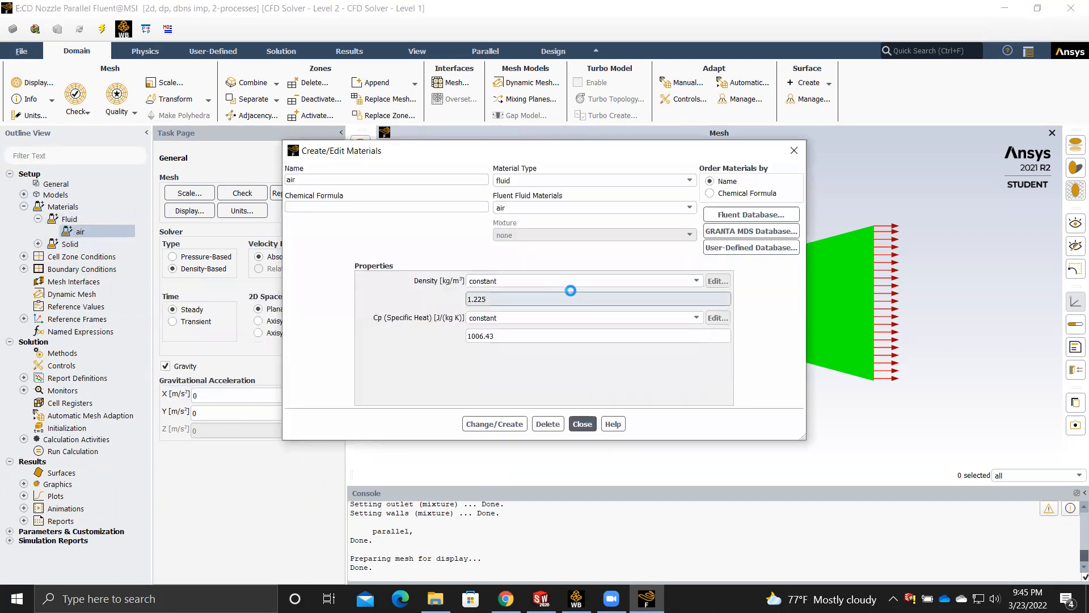
pyautogui.click(596, 280)
pyautogui.click(564, 303)
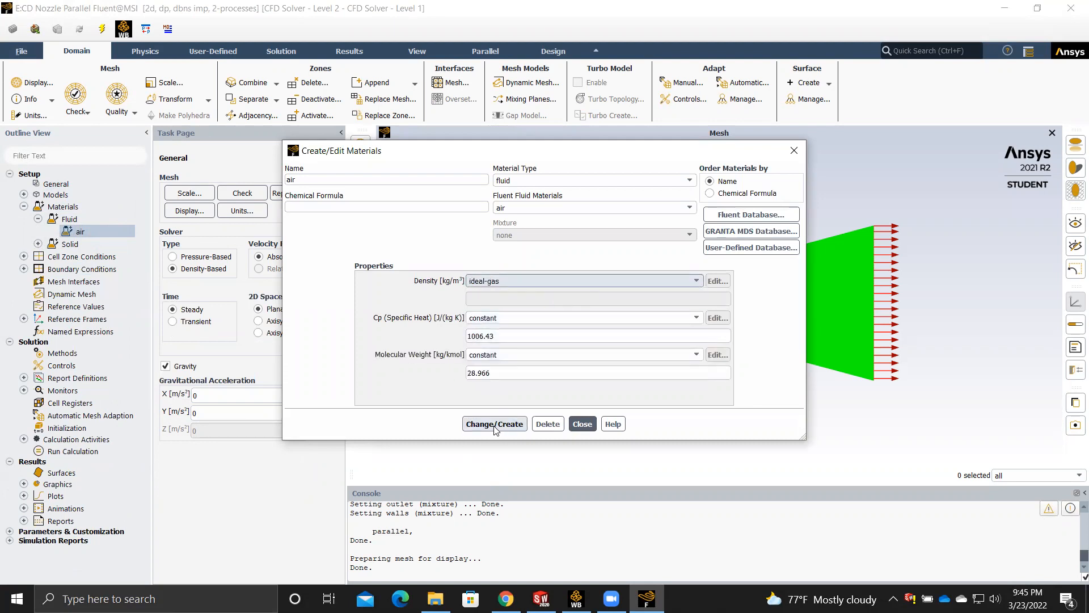
pyautogui.click(583, 424)
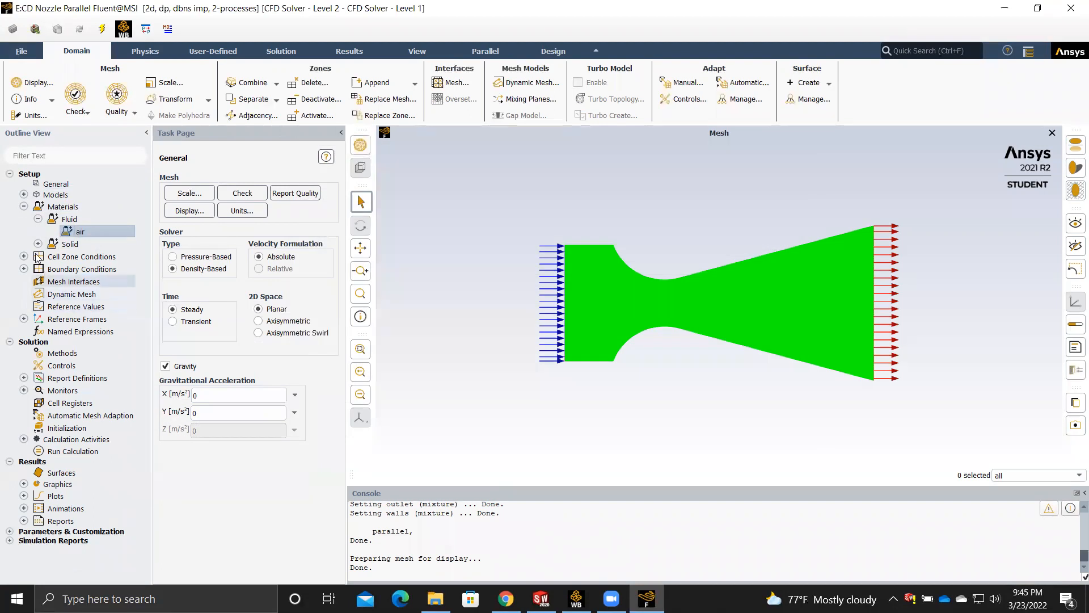
pyautogui.click(24, 206)
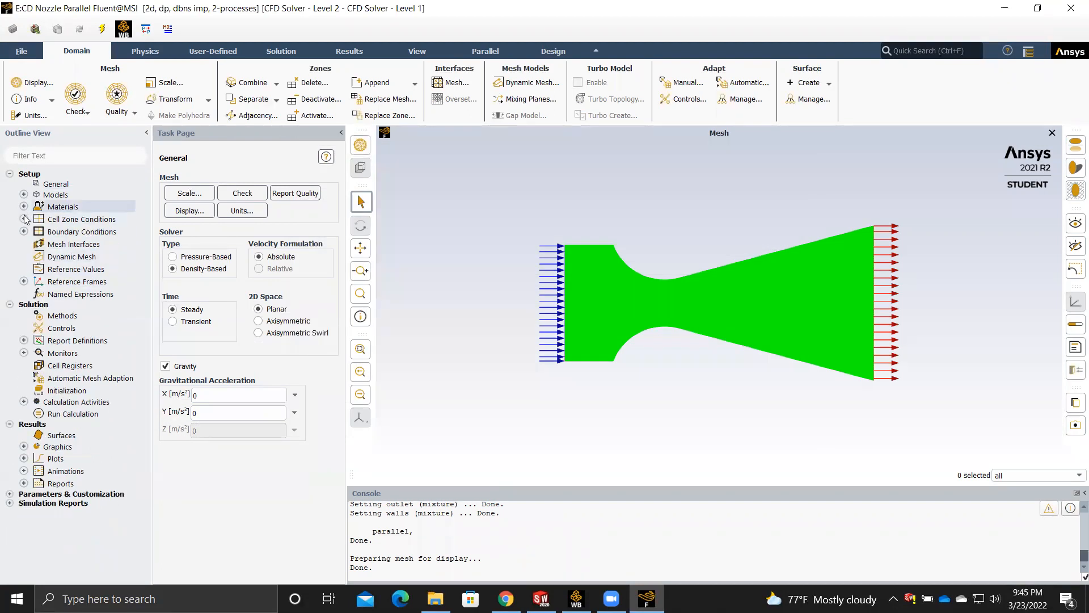
# - Open the boundary conditions and choose pressure-inlet as the type of the inlet zone
pyautogui.doubleClick(49, 232)
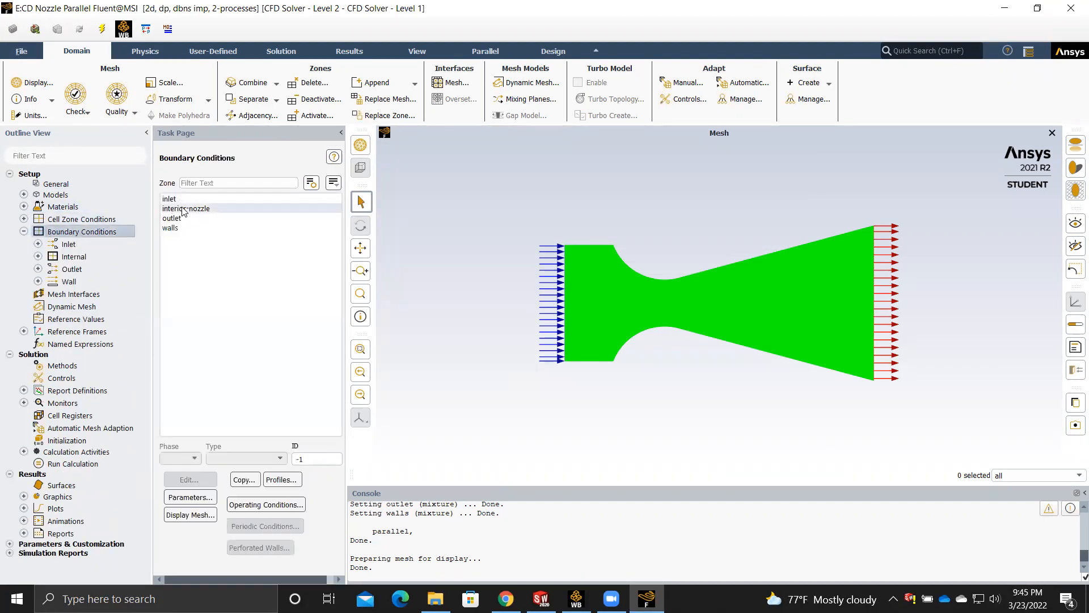
pyautogui.click(187, 200)
pyautogui.click(267, 459)
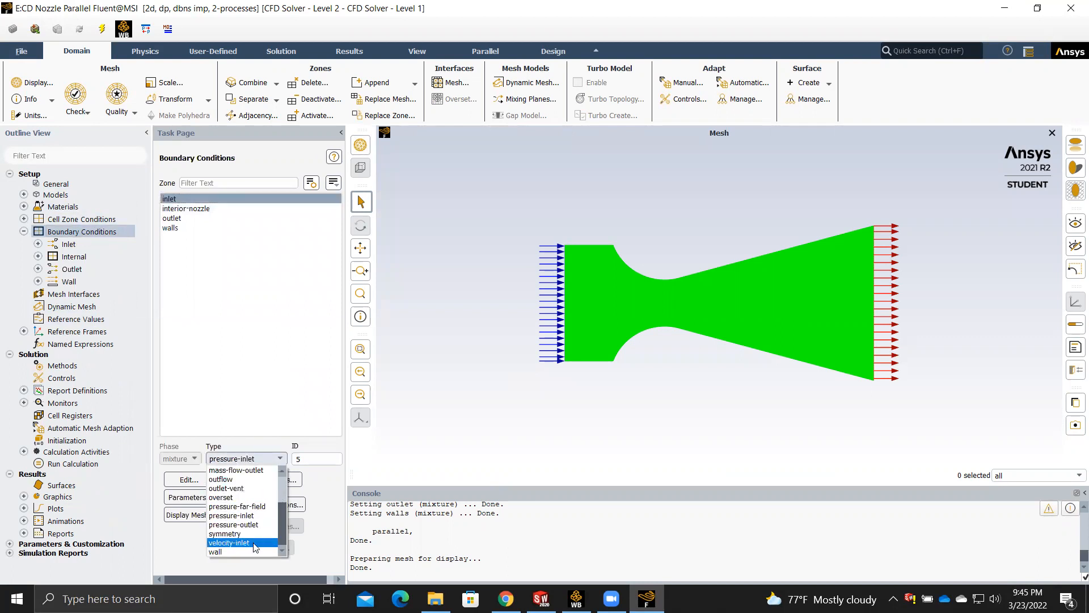
pyautogui.click(234, 515)
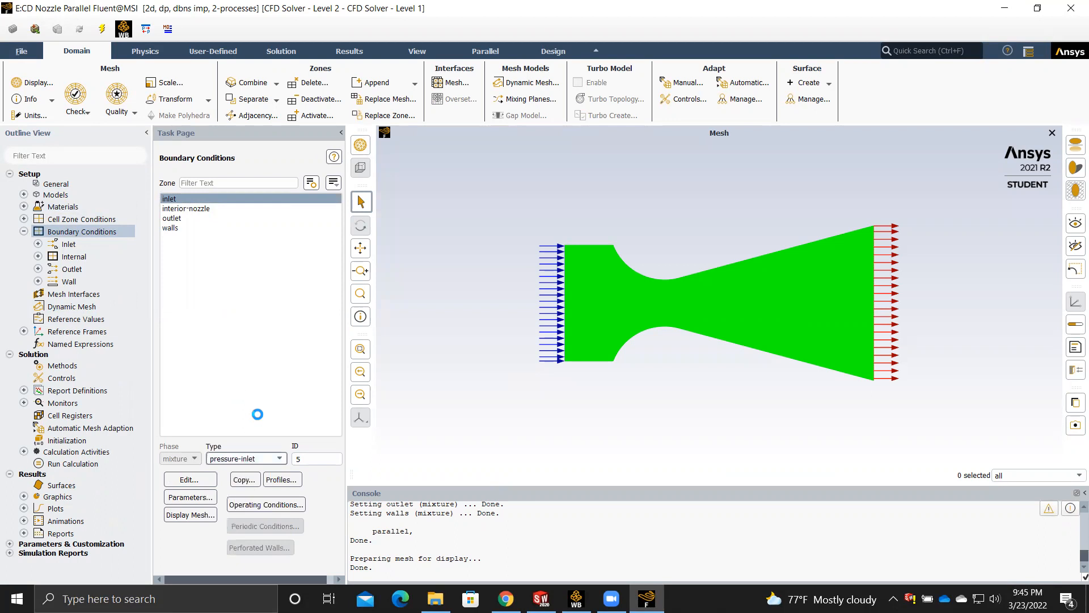
# - Examine the inlet's gauge total pressure, supersonic/initial gauge pressure and total temperature settings
pyautogui.click(188, 480)
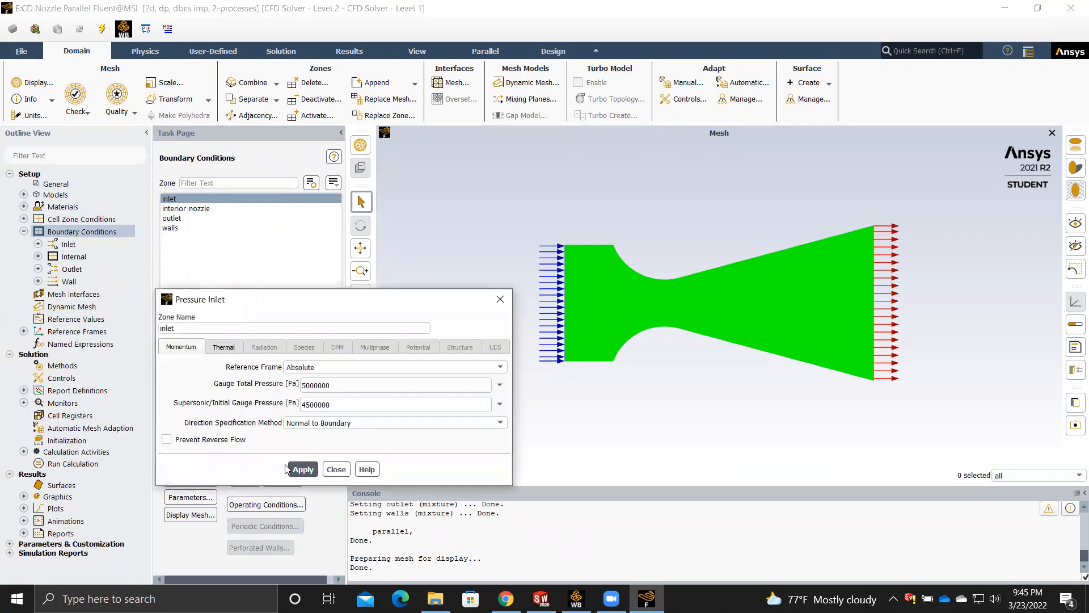
pyautogui.click(342, 387)
pyautogui.doubleClick(348, 385)
pyautogui.click(344, 404)
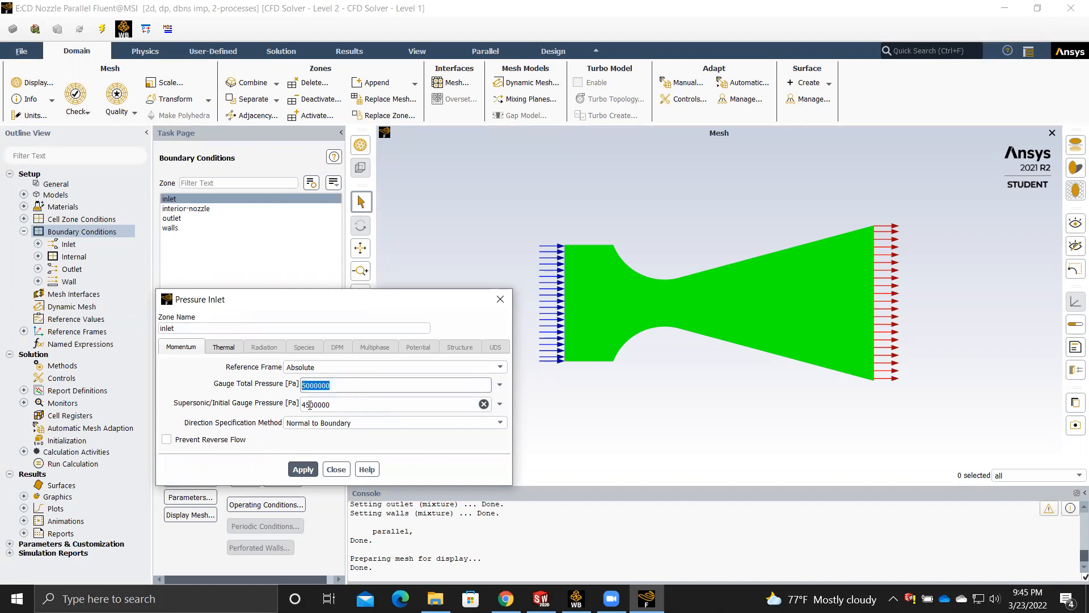
pyautogui.doubleClick(344, 405)
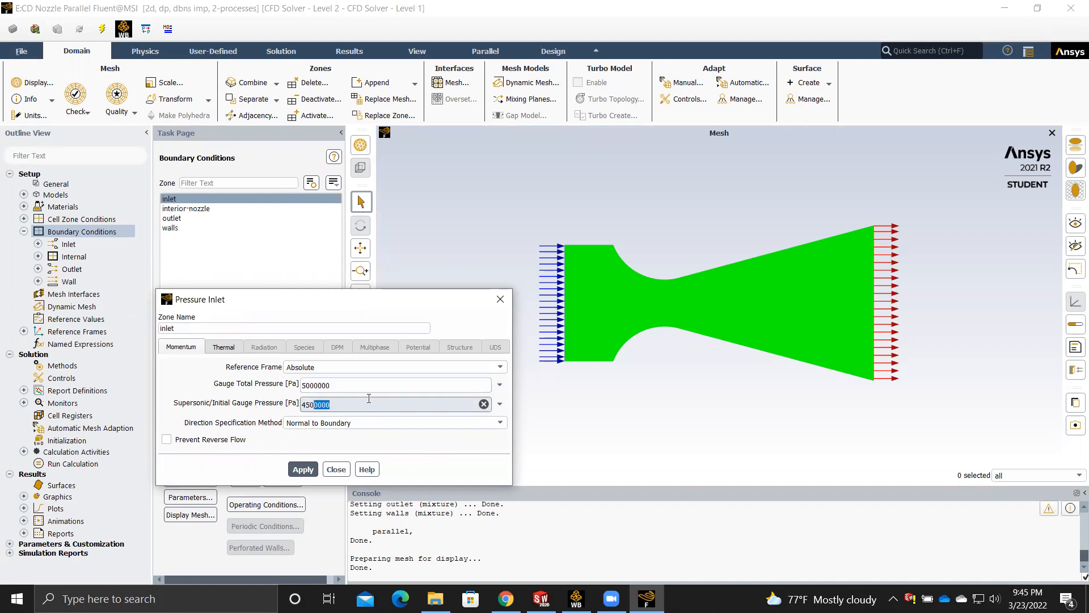
pyautogui.click(223, 347)
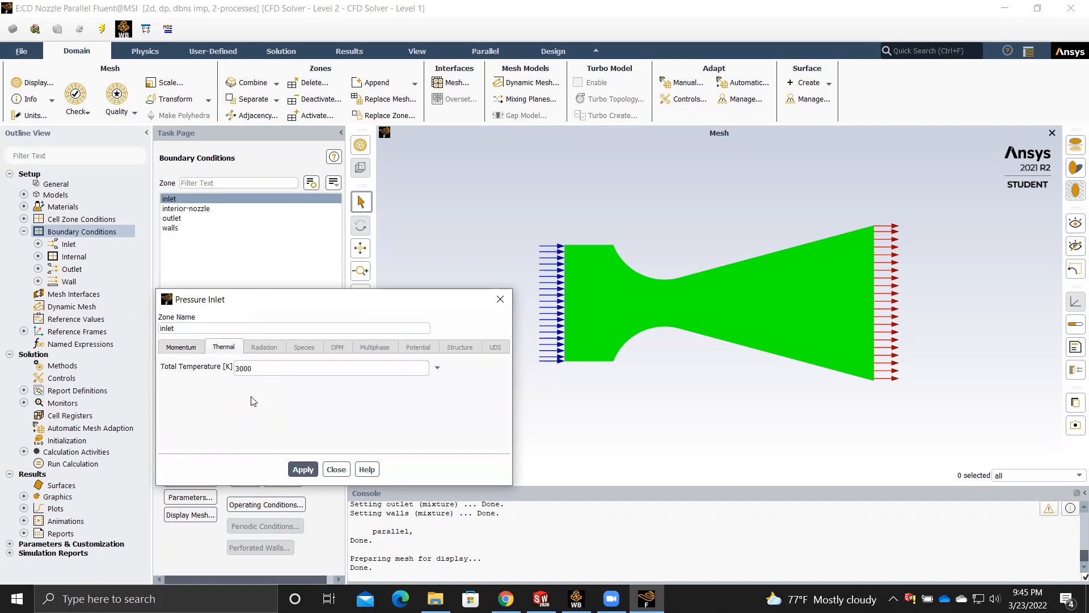
pyautogui.click(337, 470)
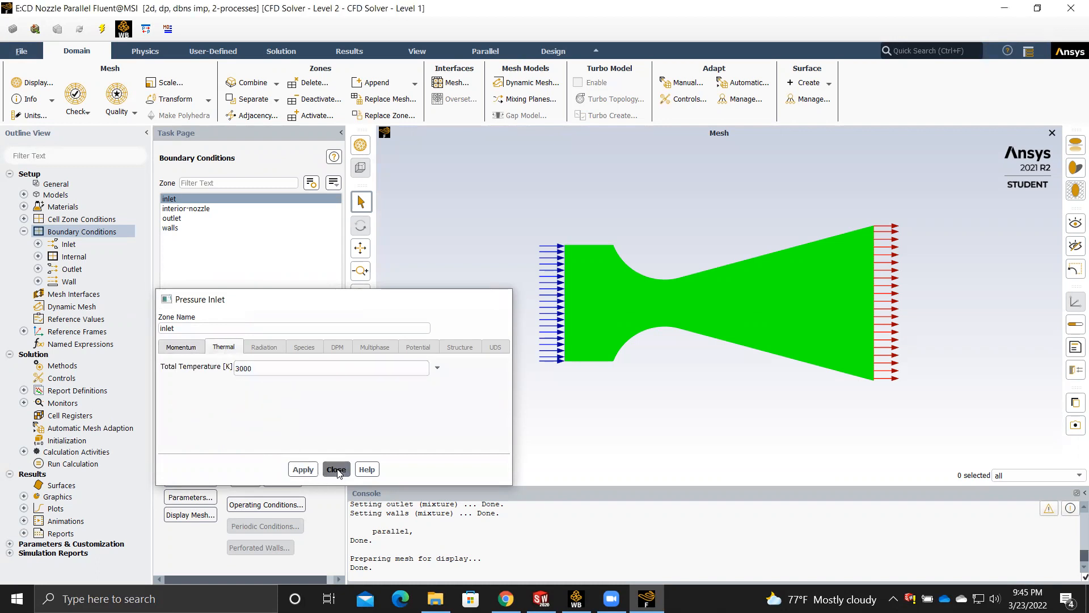
# - Examine the outlet's gauge pressure, backflow total temperature and backflow pressure specification options
pyautogui.click(167, 218)
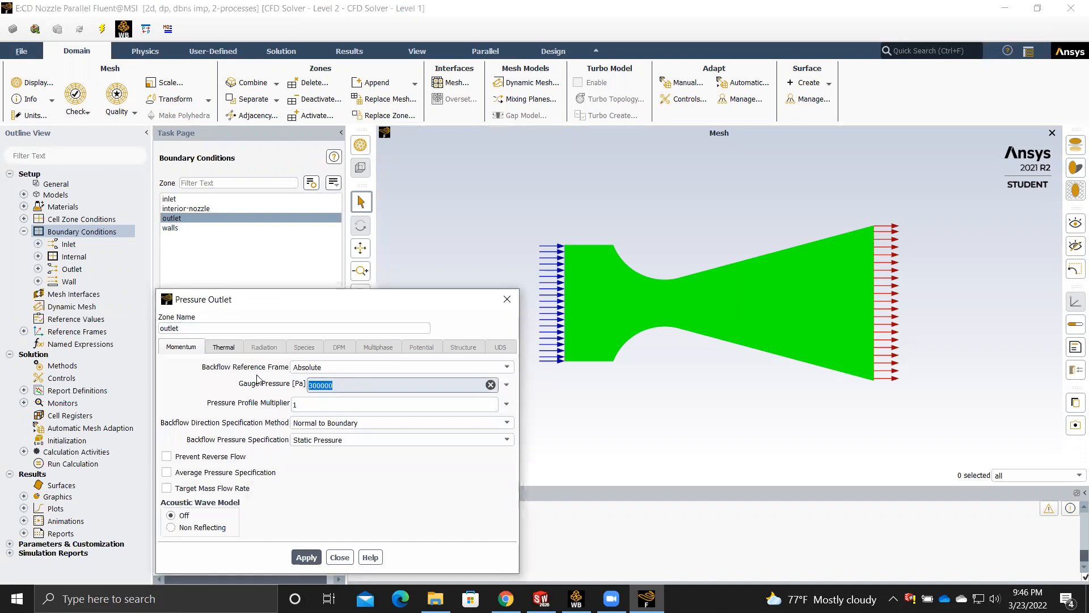
pyautogui.click(224, 347)
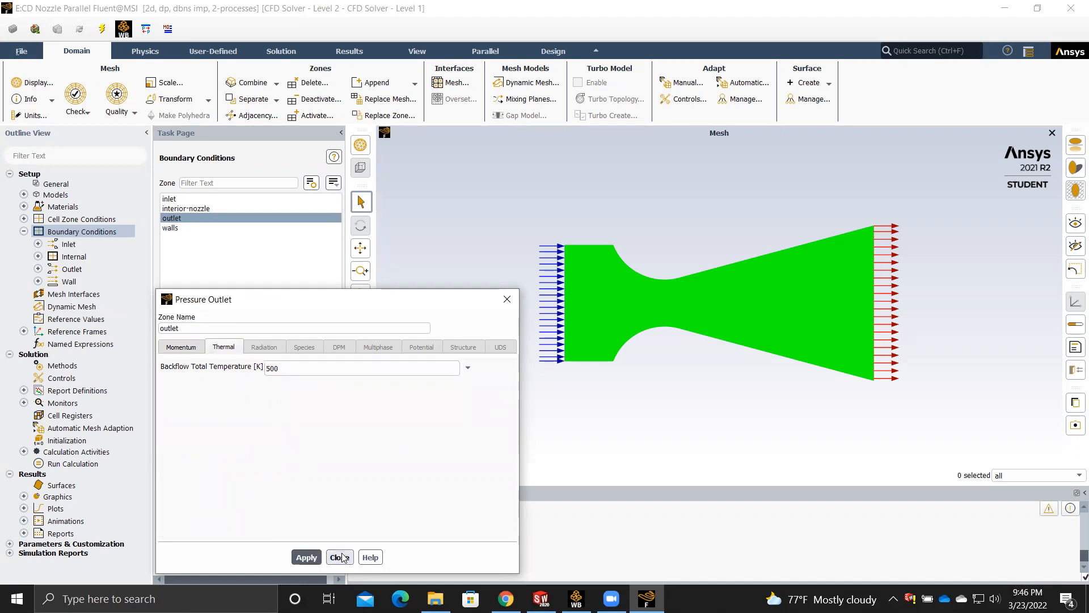
pyautogui.click(201, 349)
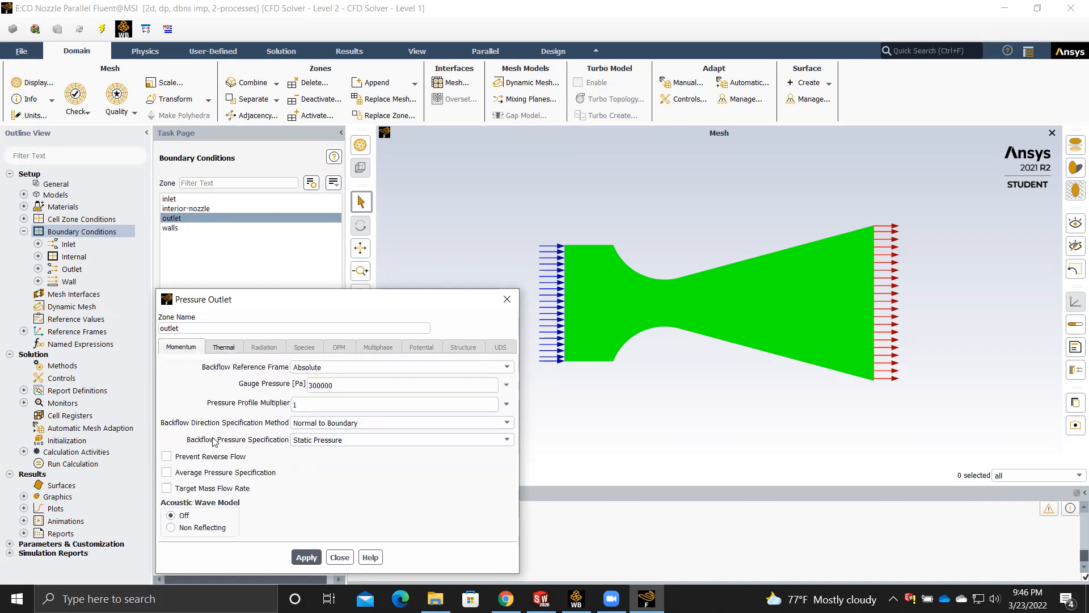
pyautogui.click(331, 440)
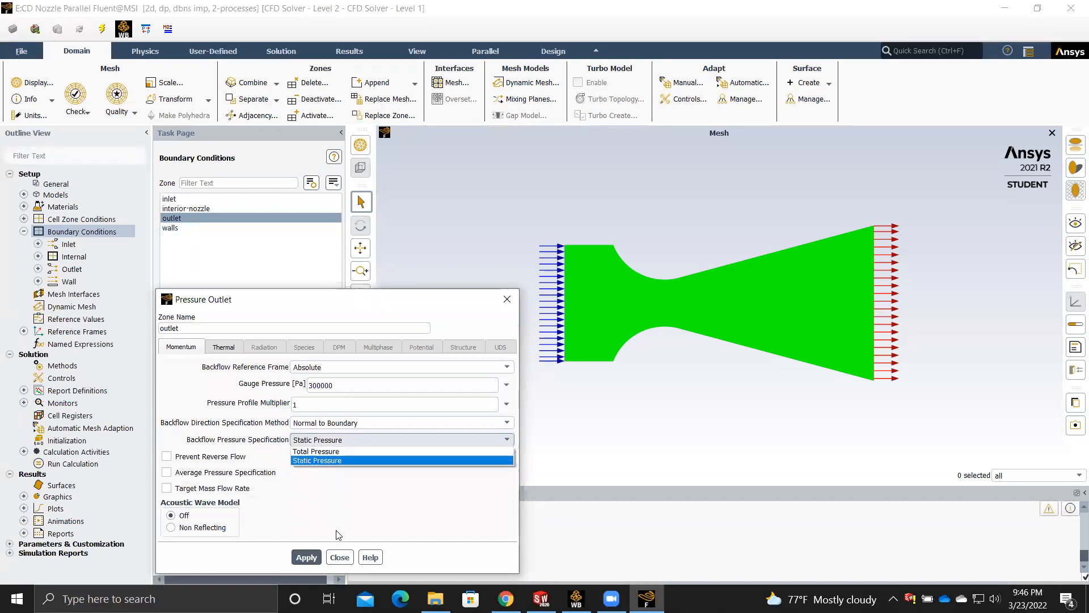
pyautogui.click(342, 557)
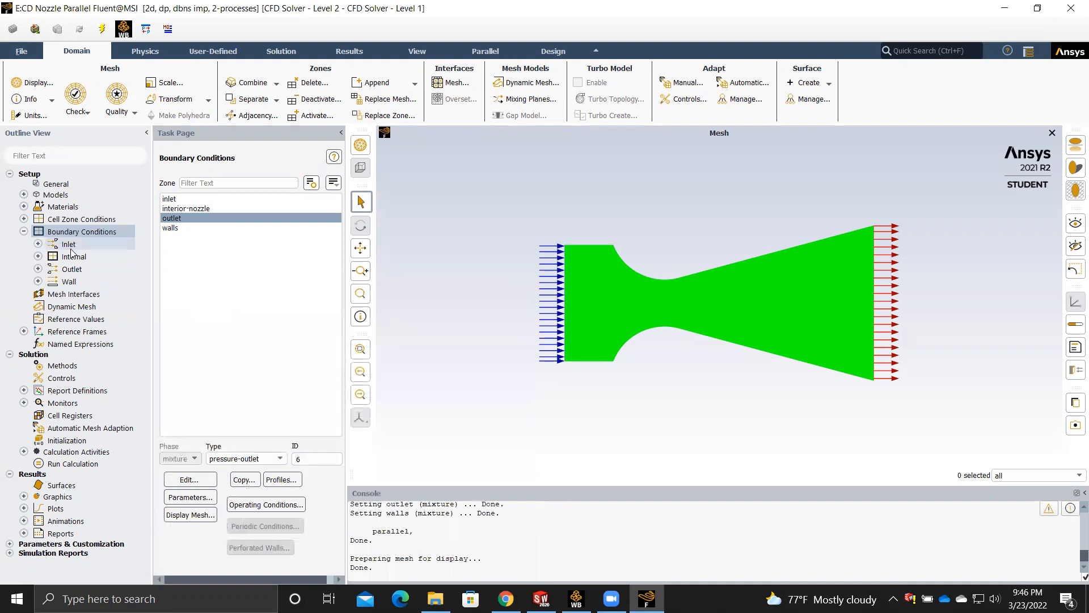
# - Review the operating conditions, and compute the reference values from the inlet with nozzle as the reference zone
pyautogui.click(242, 505)
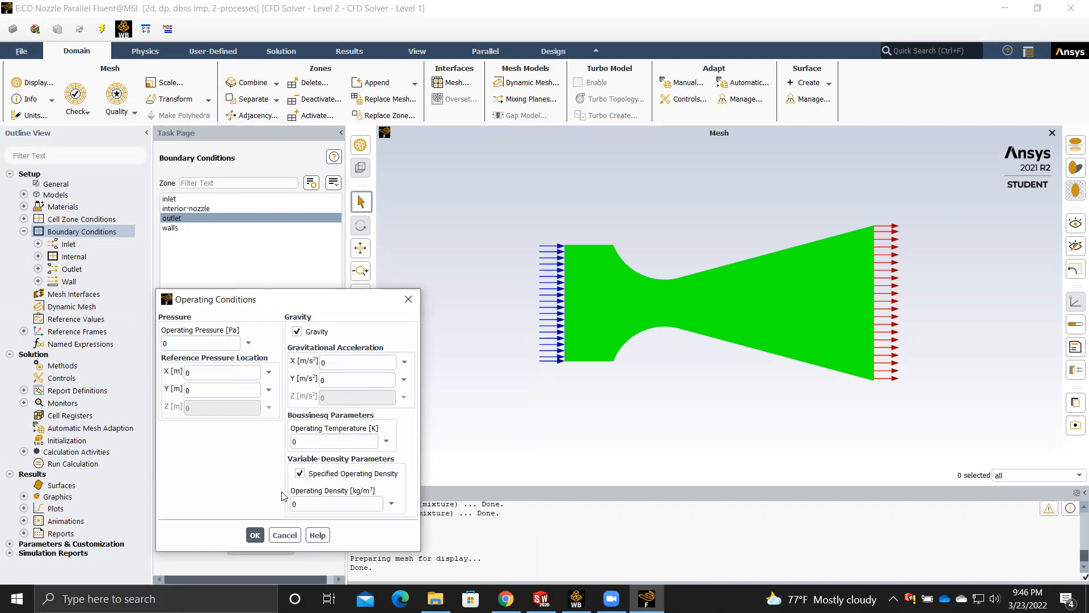
pyautogui.click(282, 536)
pyautogui.click(76, 319)
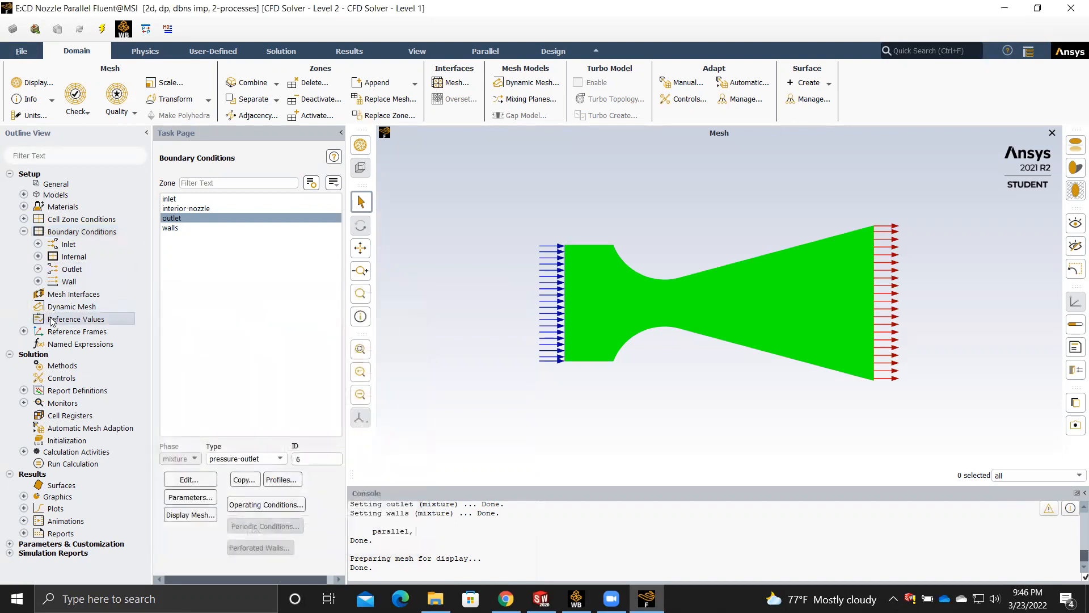
pyautogui.click(318, 189)
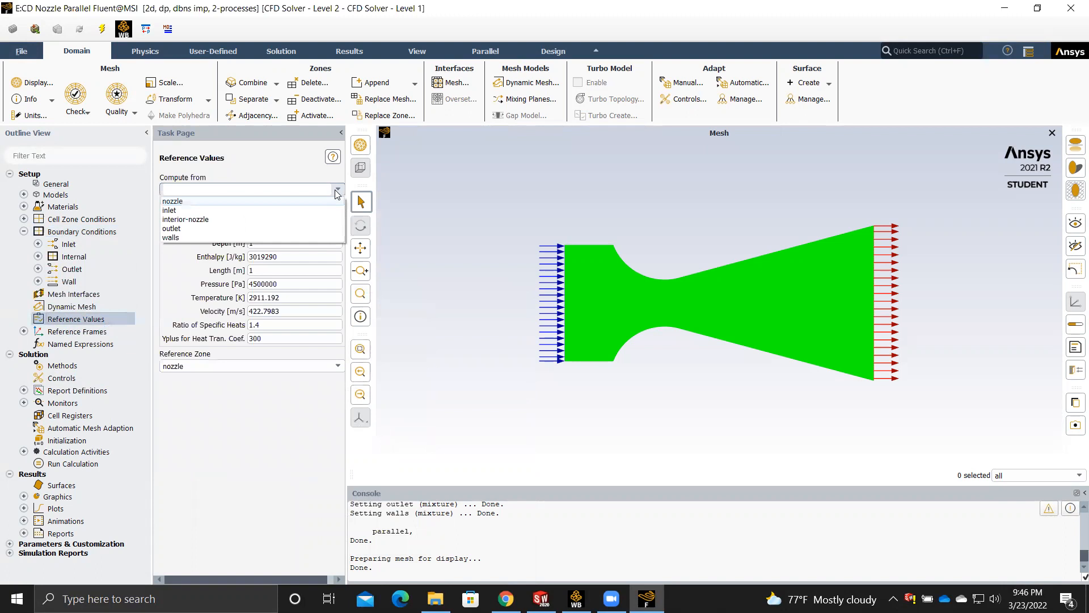
pyautogui.click(306, 210)
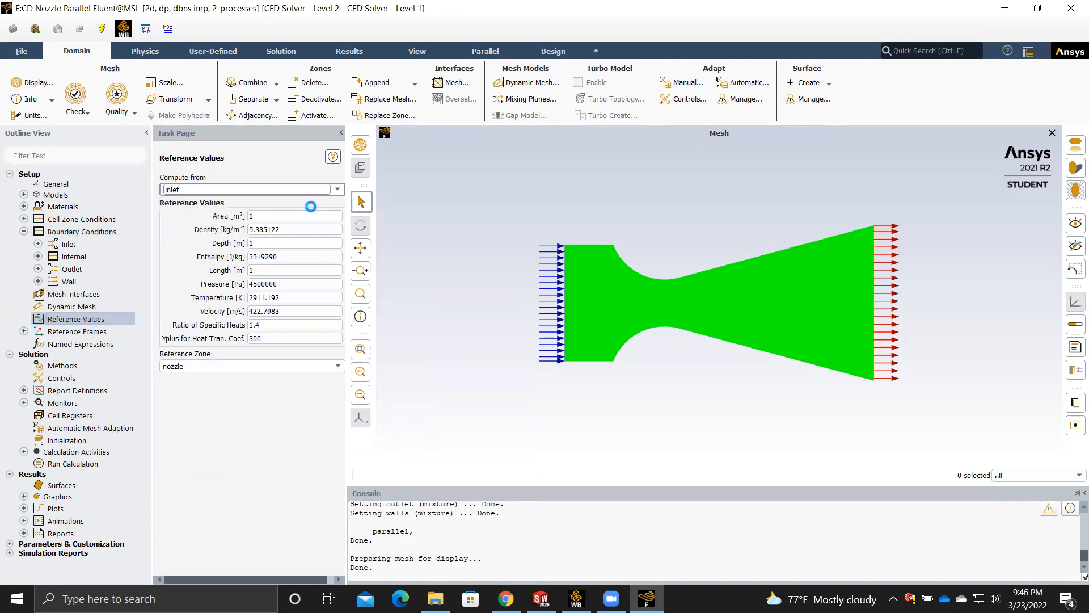
pyautogui.click(303, 366)
pyautogui.click(301, 381)
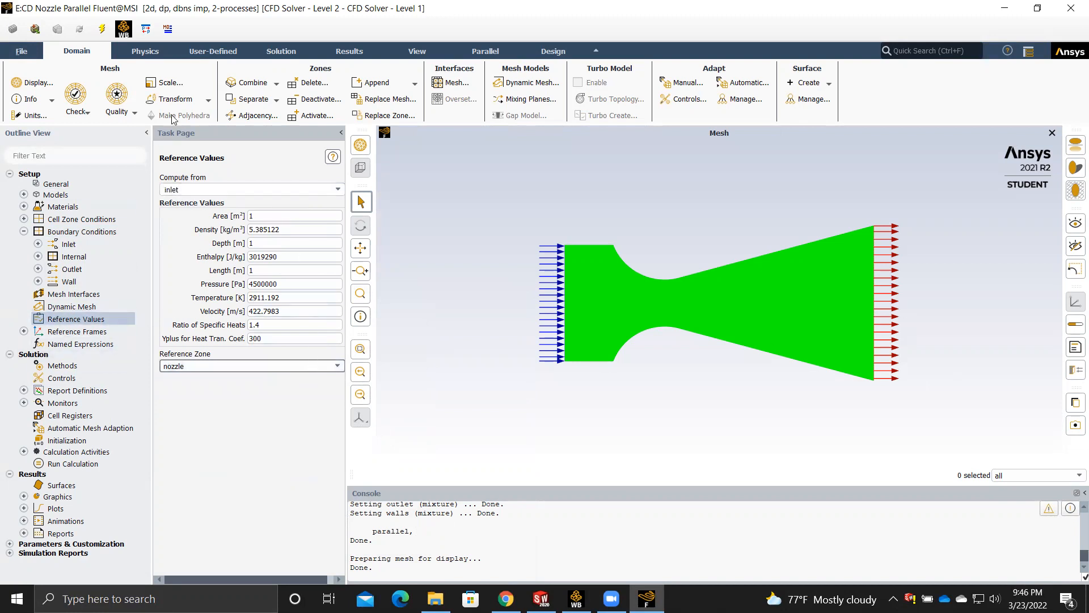
# - Review the residual monitors' absolute convergence criteria and the number of iterations for the run
pyautogui.click(272, 52)
pyautogui.click(210, 82)
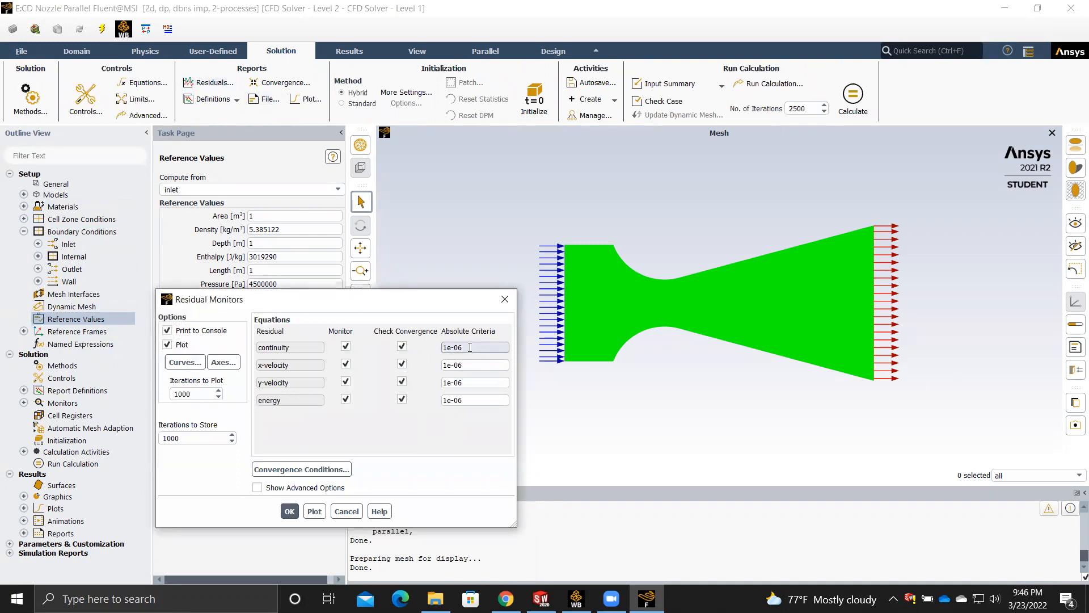
pyautogui.click(345, 512)
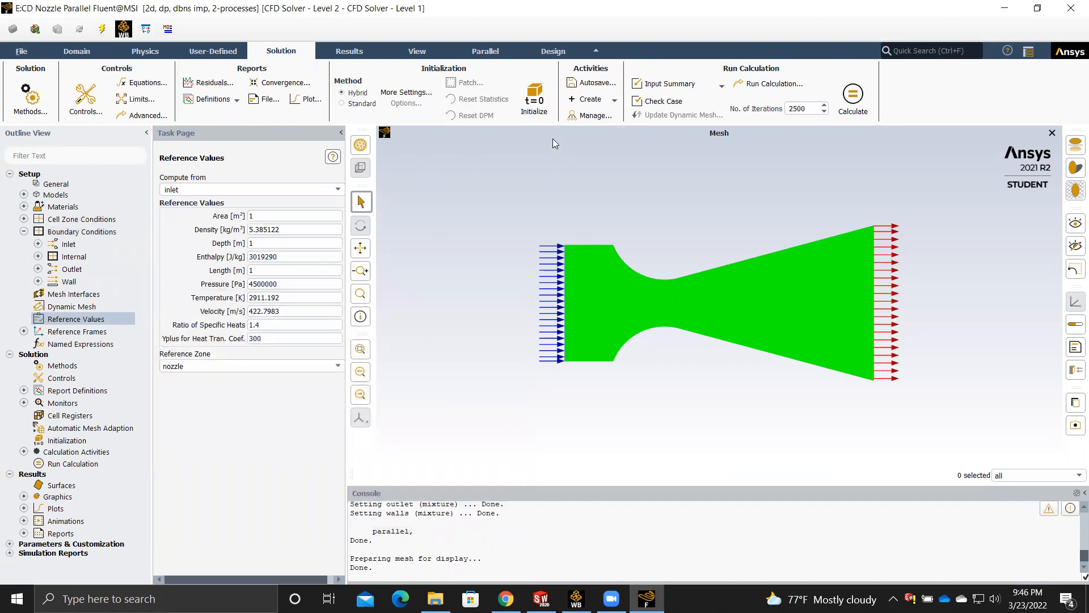
pyautogui.click(803, 109)
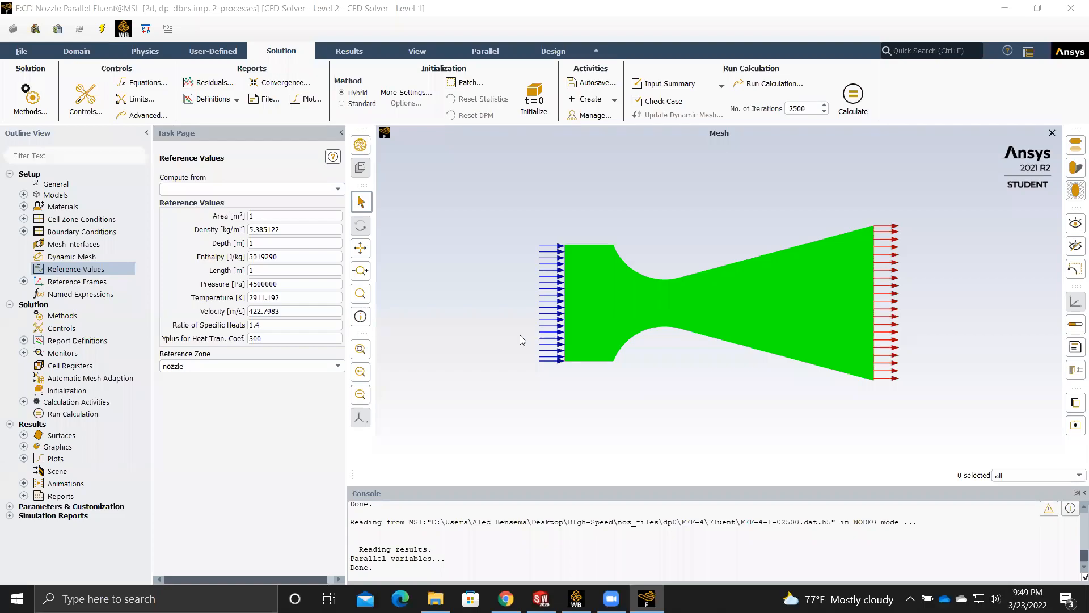
# - Display contour-1 as static pressure contours and place its settings dialog clear of the plot
pyautogui.click(23, 446)
pyautogui.click(38, 471)
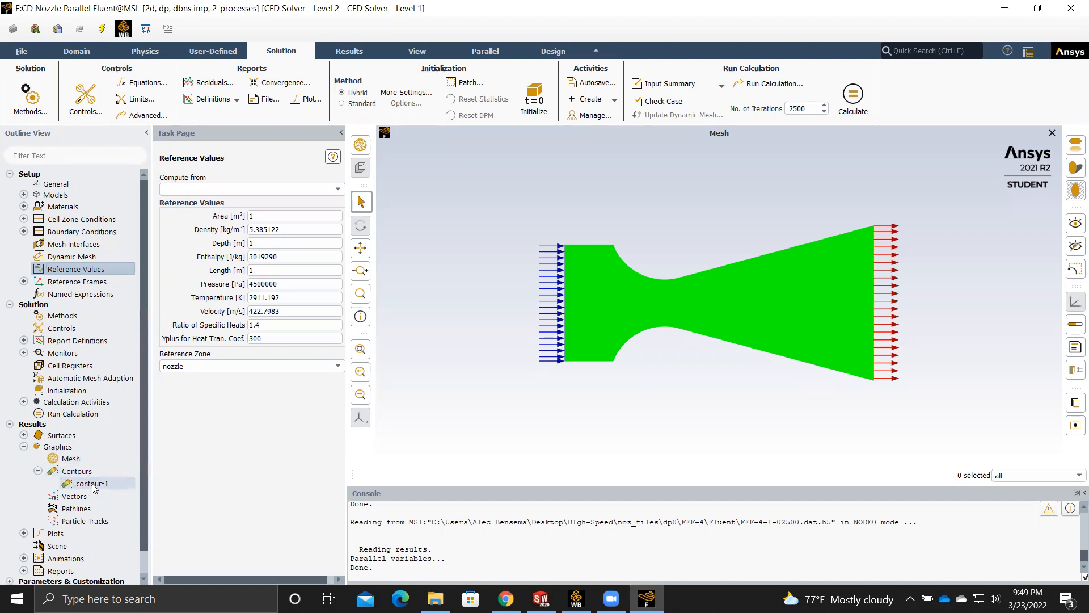
pyautogui.doubleClick(91, 484)
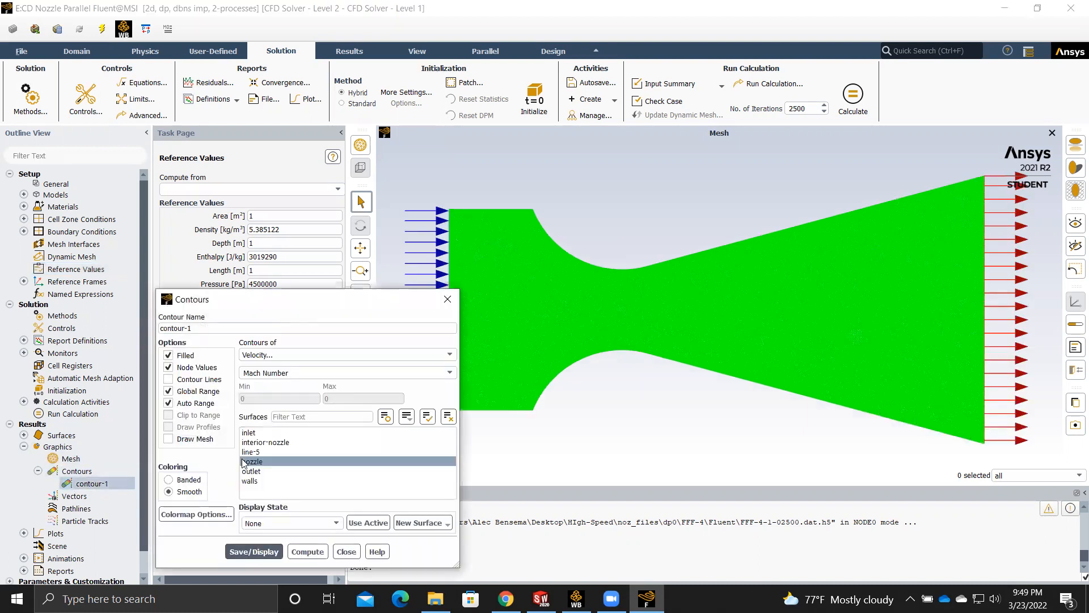
pyautogui.click(420, 354)
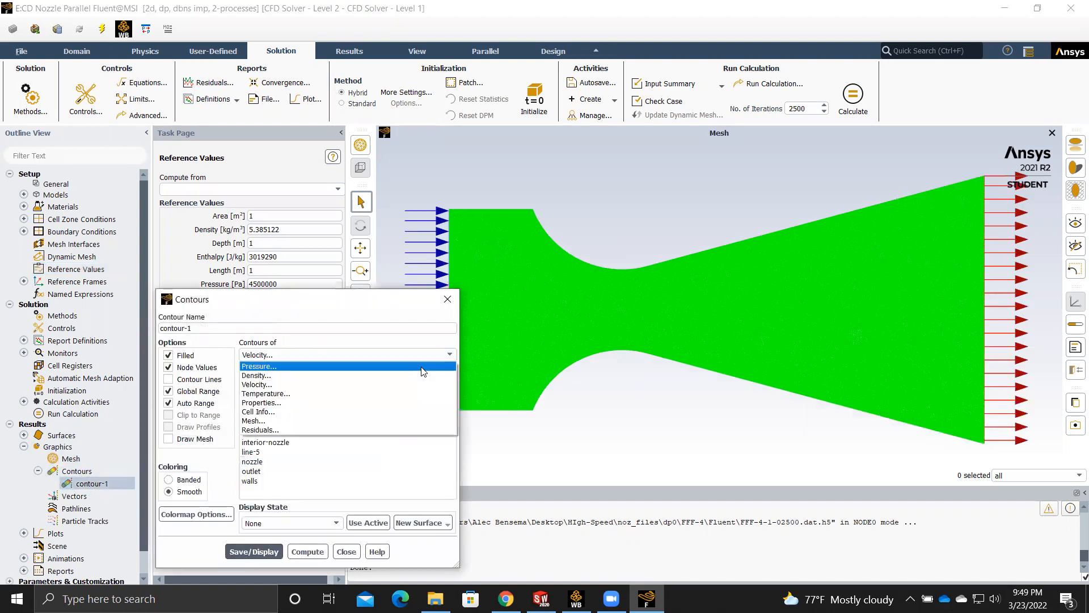
pyautogui.click(421, 368)
pyautogui.click(269, 564)
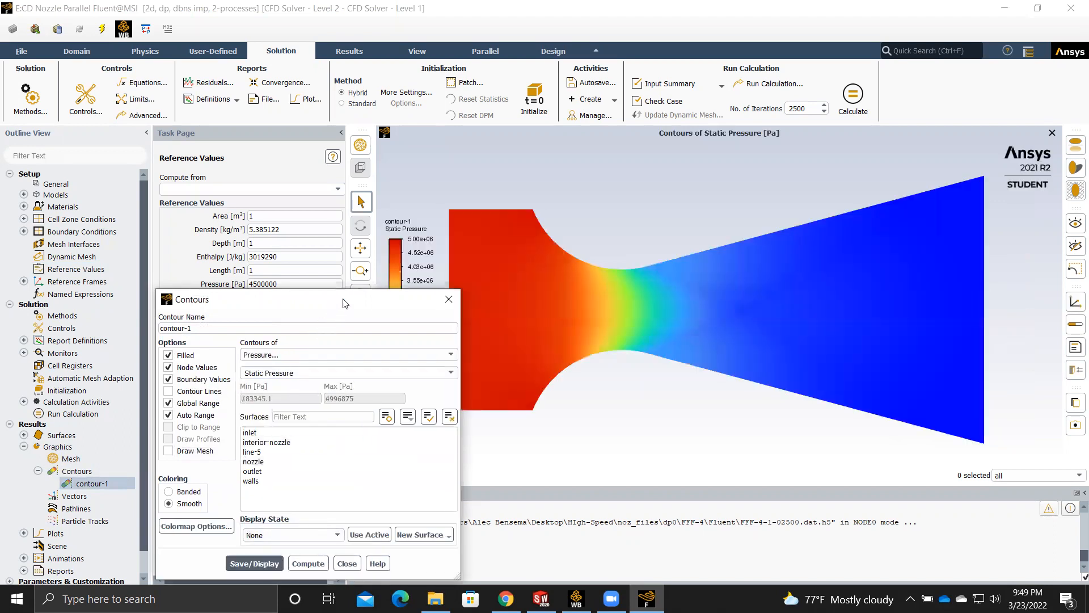
pyautogui.moveTo(339, 303); pyautogui.dragTo(206, 290)
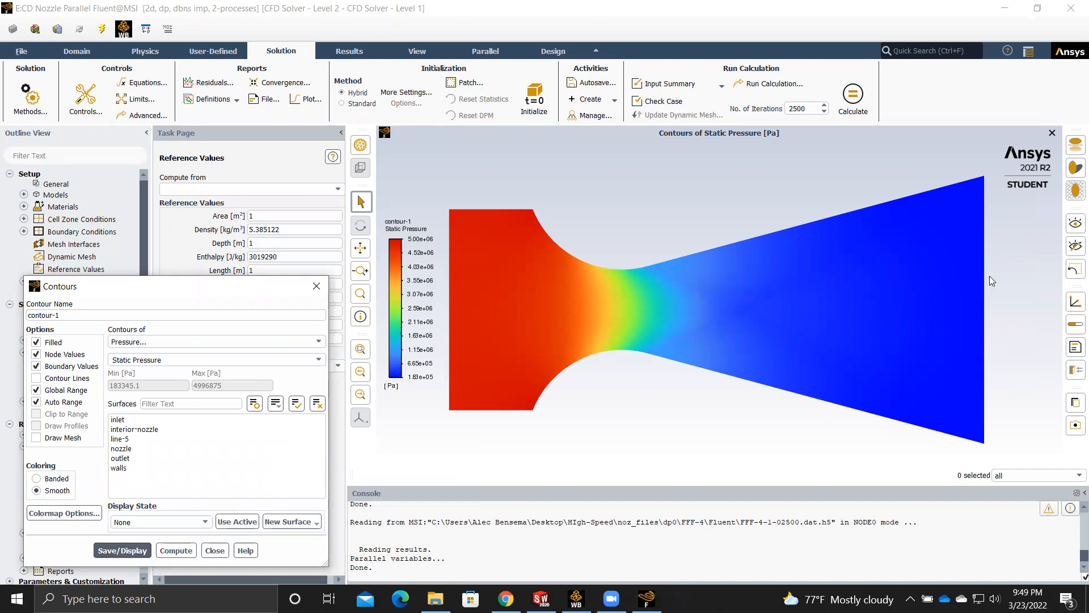
# - Display contour-1 as density contours, followed by static temperature contours
pyautogui.click(320, 342)
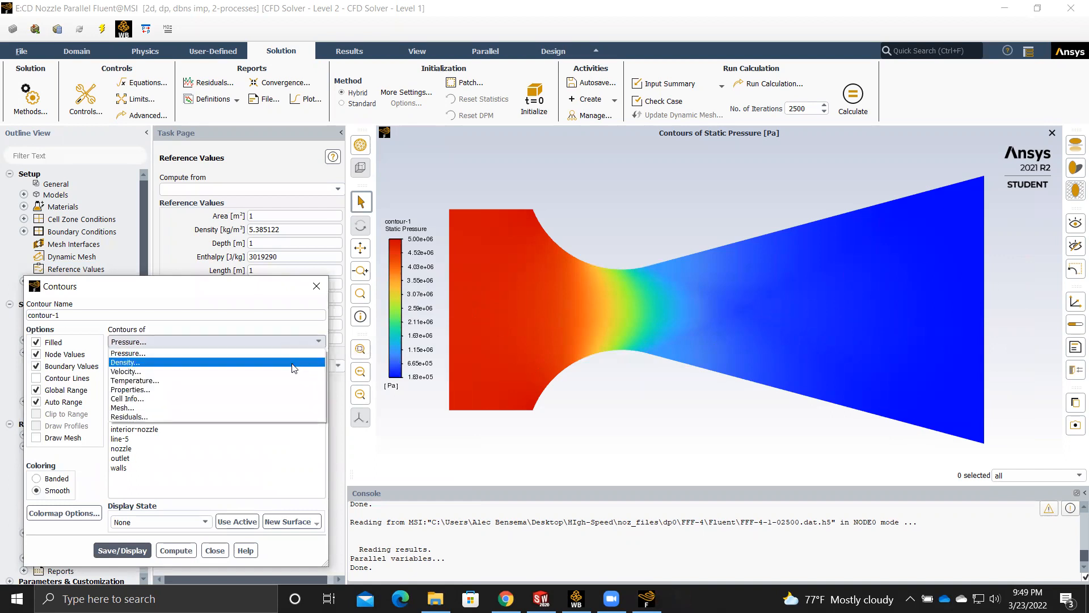
pyautogui.click(170, 366)
pyautogui.click(130, 538)
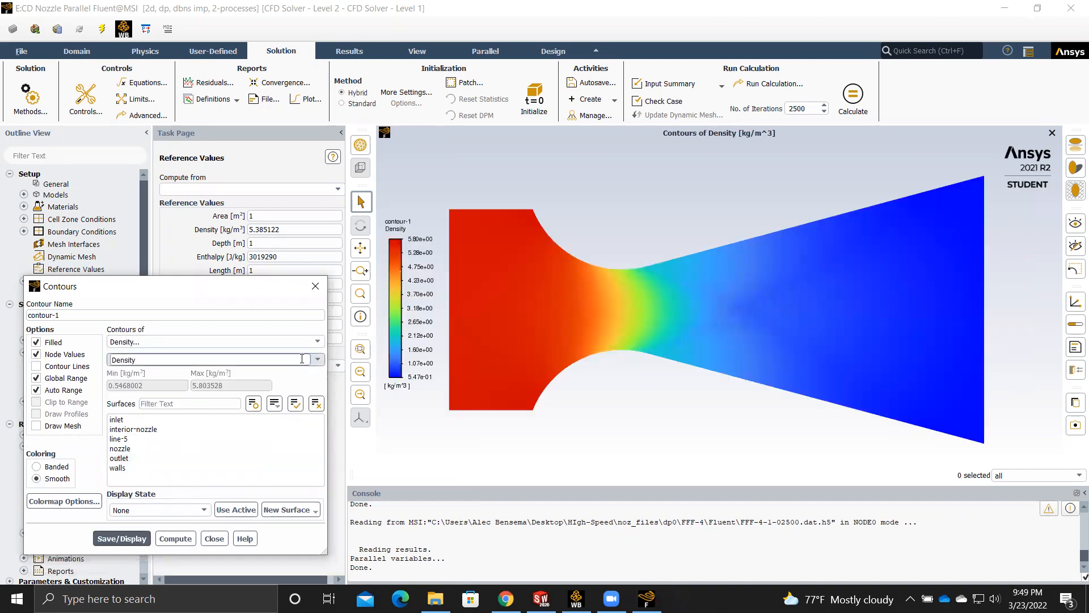
pyautogui.click(318, 342)
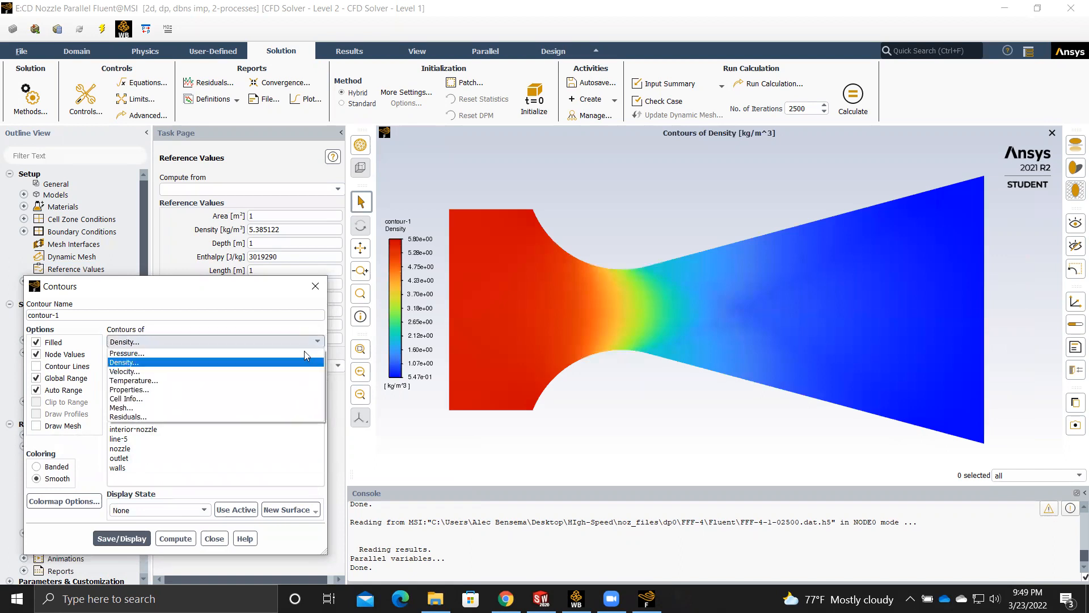
pyautogui.click(304, 380)
pyautogui.click(147, 551)
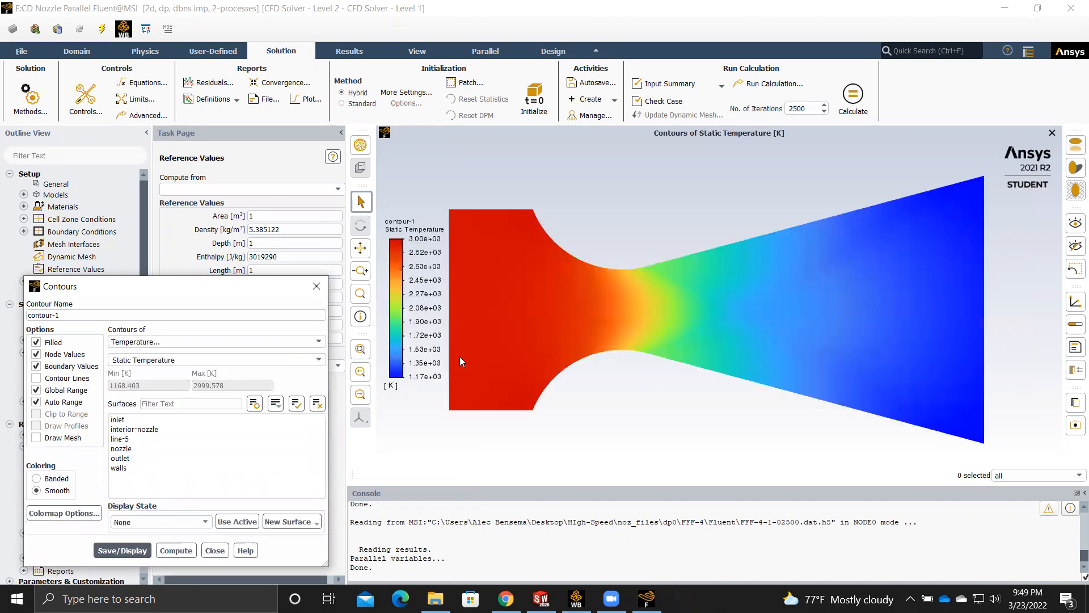
# - Display contour-1 as velocity magnitude contours, followed by Mach number contours
pyautogui.click(255, 341)
pyautogui.click(256, 392)
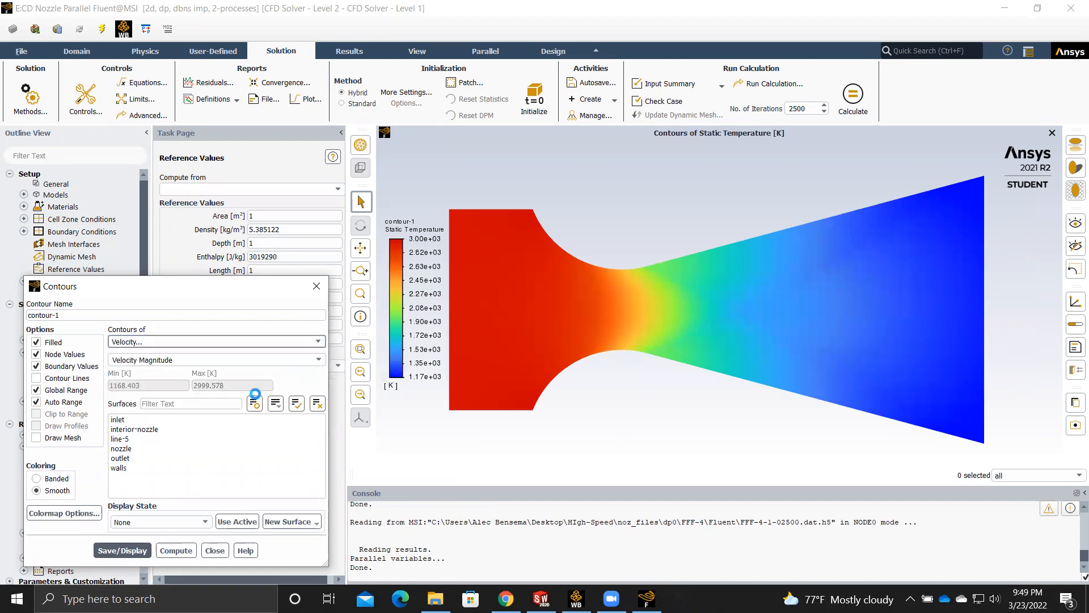
pyautogui.click(132, 551)
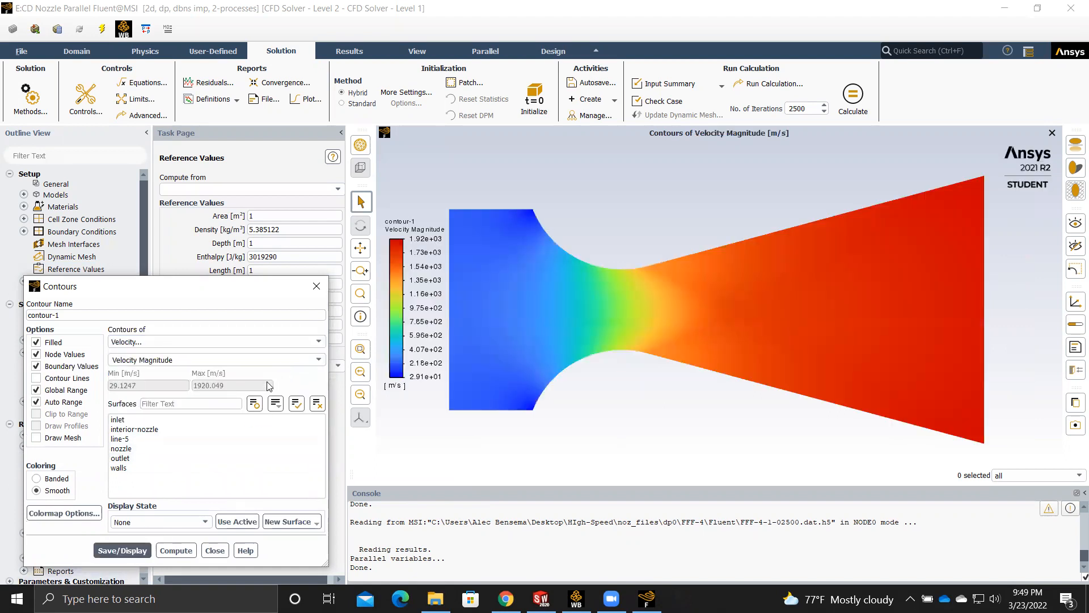
pyautogui.click(316, 358)
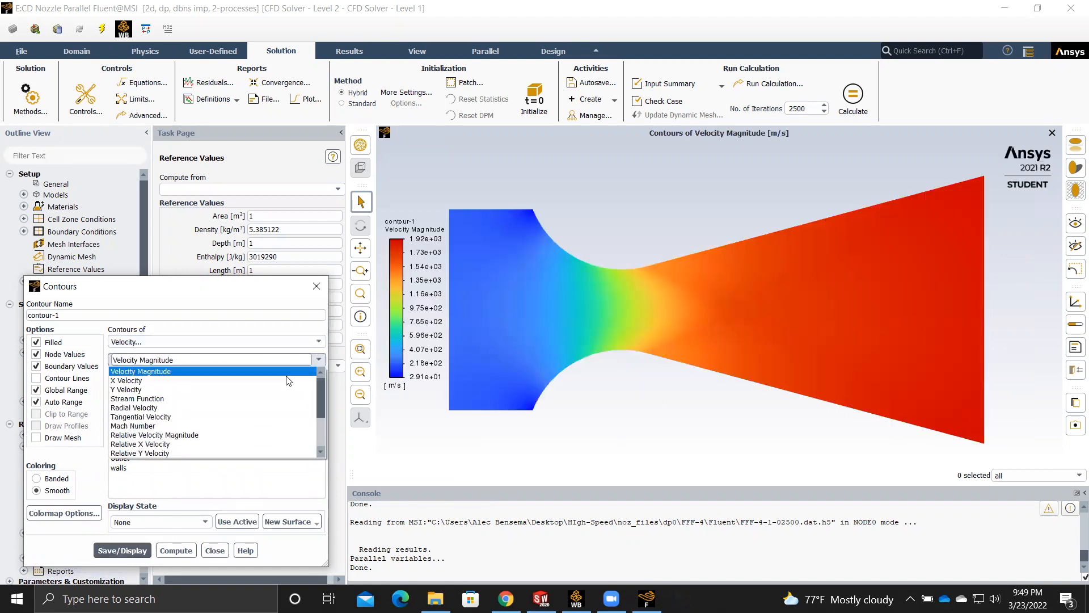
pyautogui.click(176, 433)
pyautogui.click(121, 538)
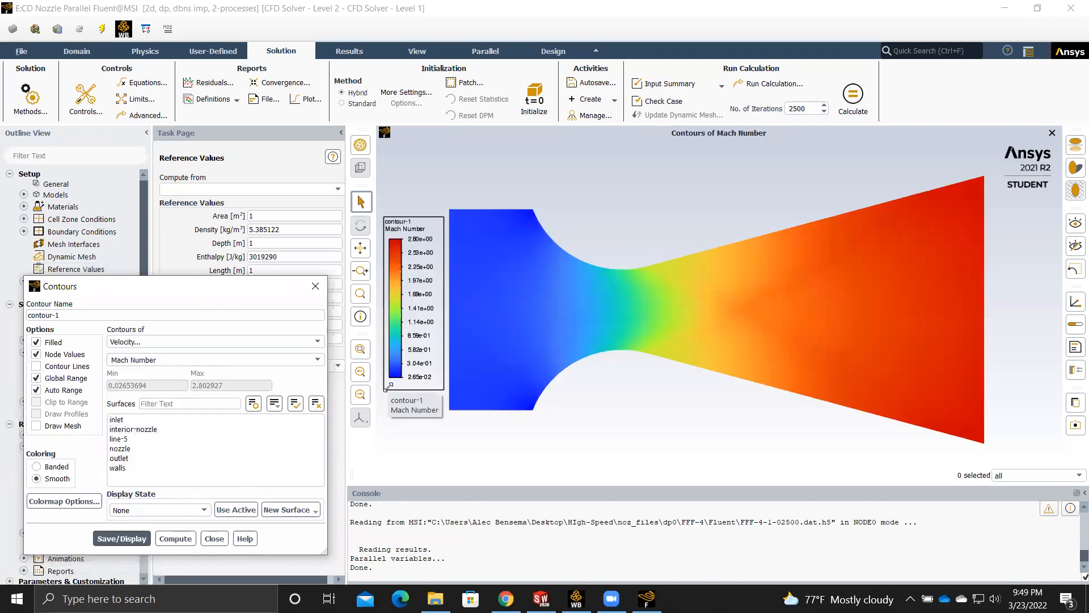
# - Display contour-1 as contours of the sound speed property and close the contour settings
pyautogui.click(316, 341)
pyautogui.click(203, 391)
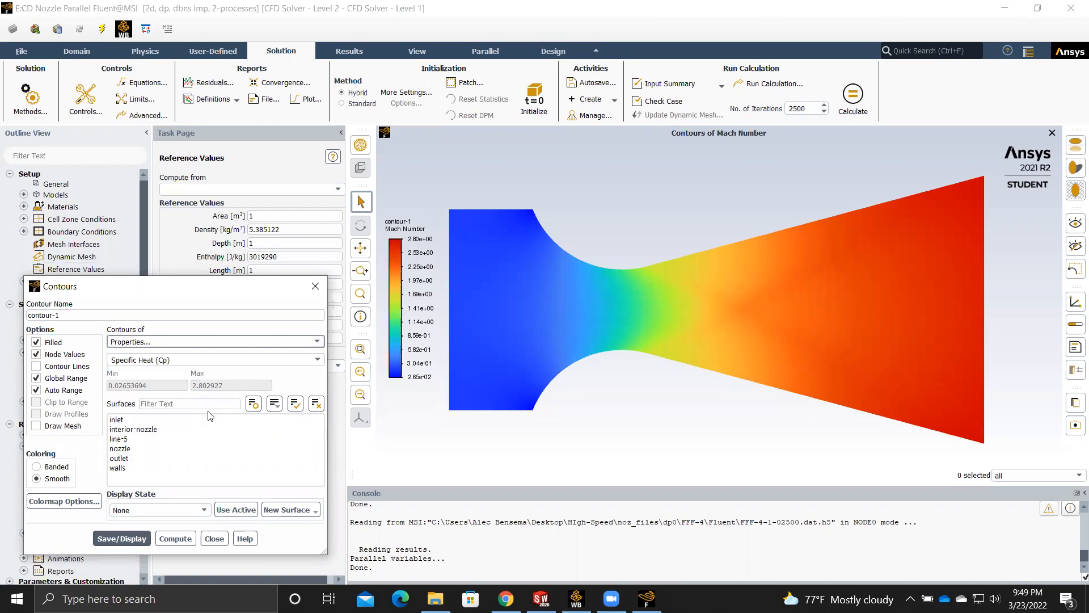
pyautogui.click(317, 360)
pyautogui.click(145, 381)
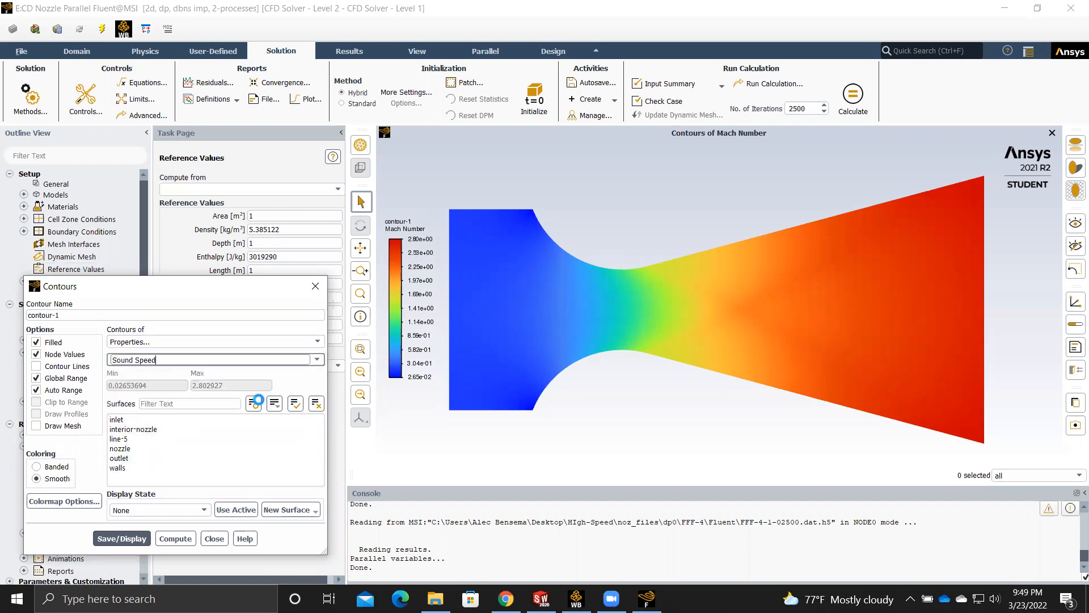
pyautogui.click(116, 537)
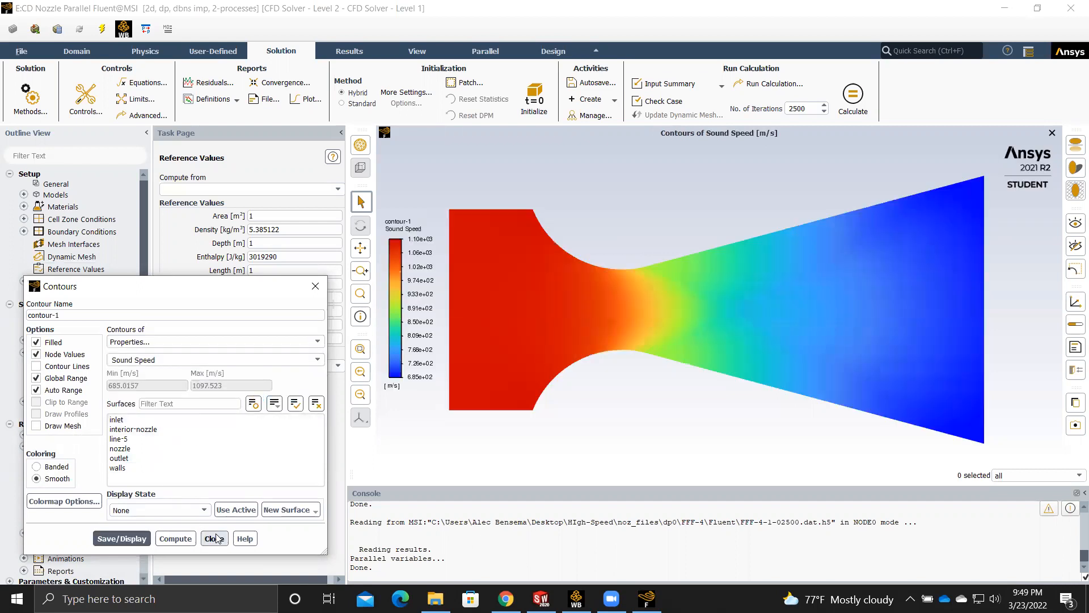
pyautogui.click(214, 539)
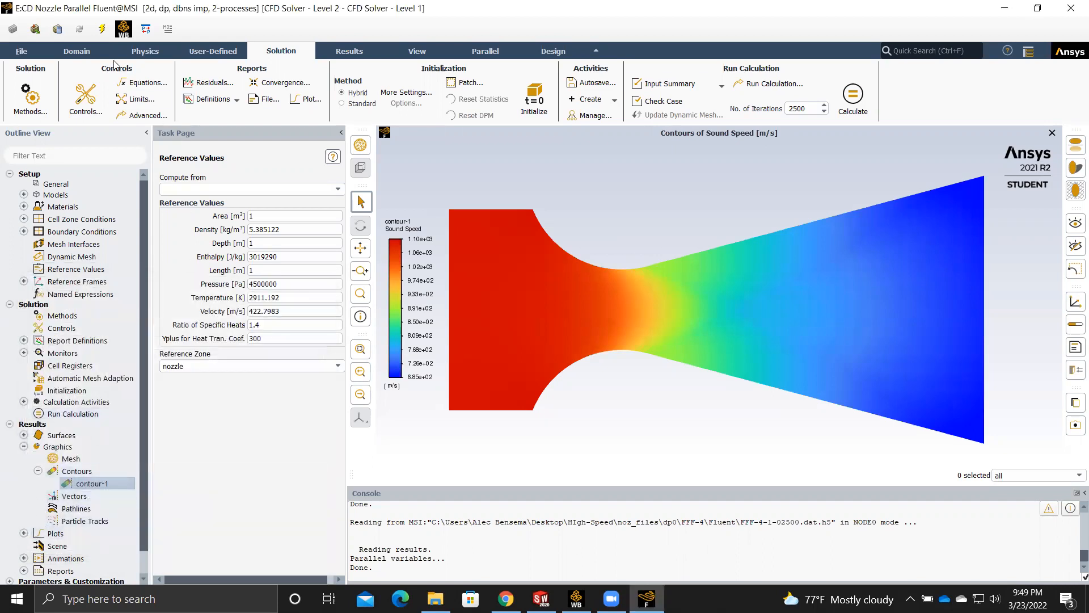
# - Examine the end point settings for creating a line/rake surface, without creating one
pyautogui.click(80, 52)
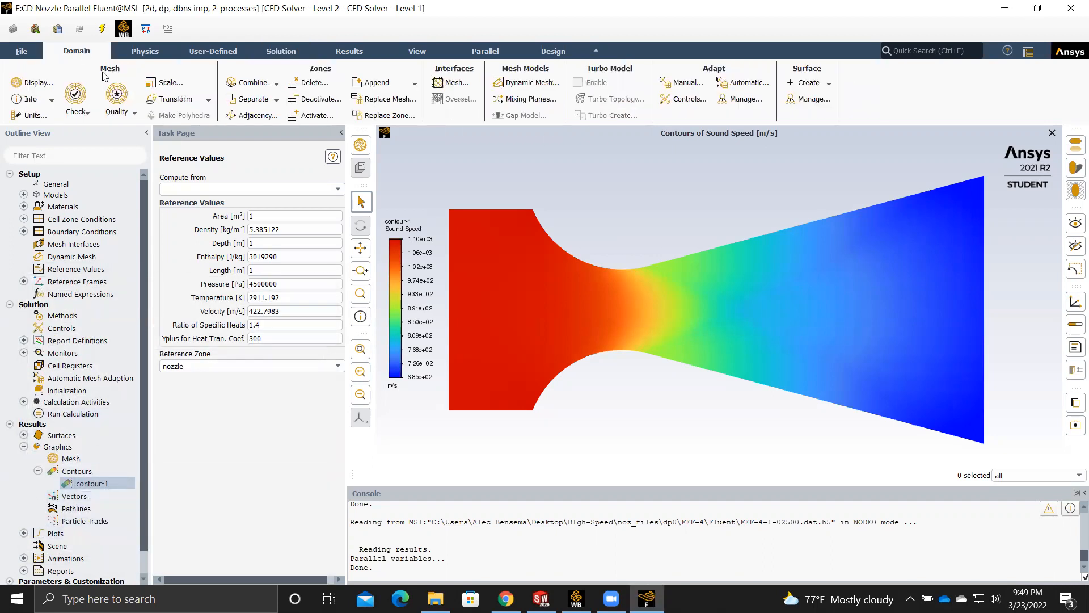
pyautogui.click(815, 85)
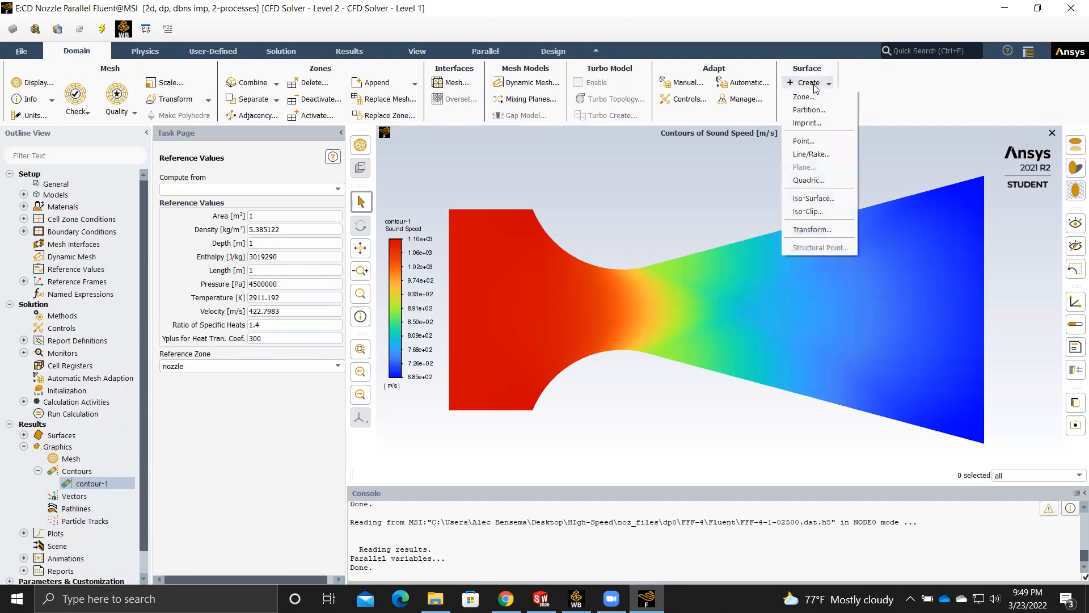
pyautogui.click(810, 155)
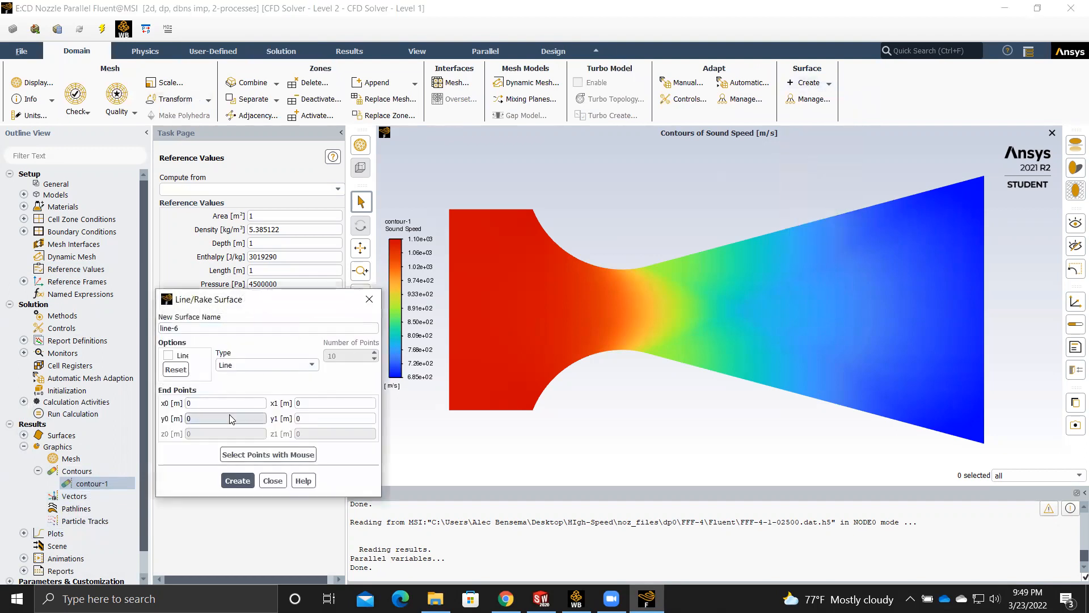
pyautogui.click(282, 482)
# - Plot static pressure along line-5 using xy-plot-1, and place its settings dialog clear of the graph
pyautogui.click(24, 534)
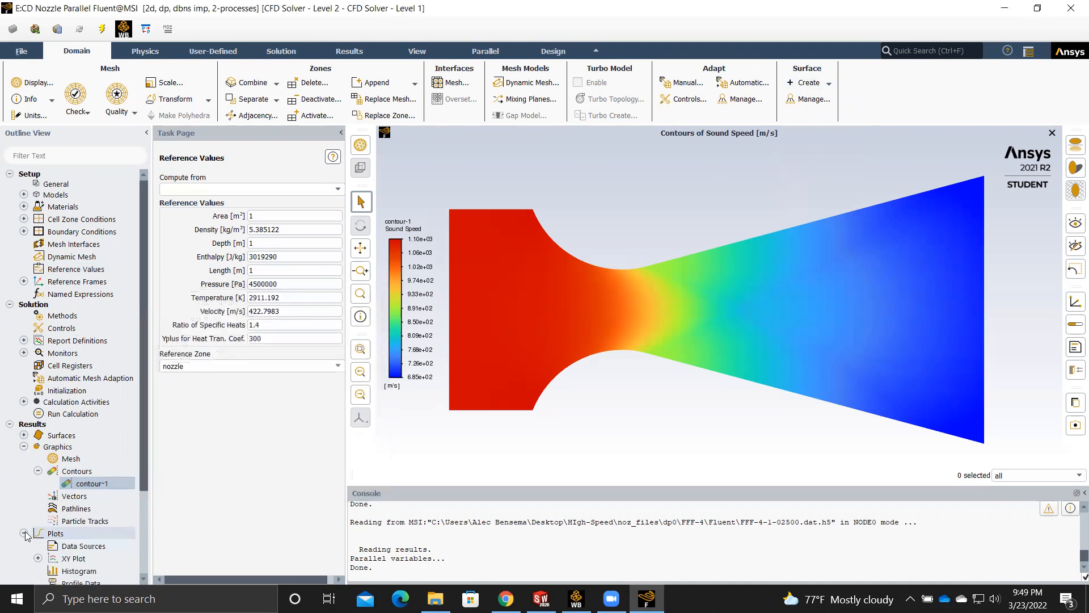
pyautogui.click(37, 559)
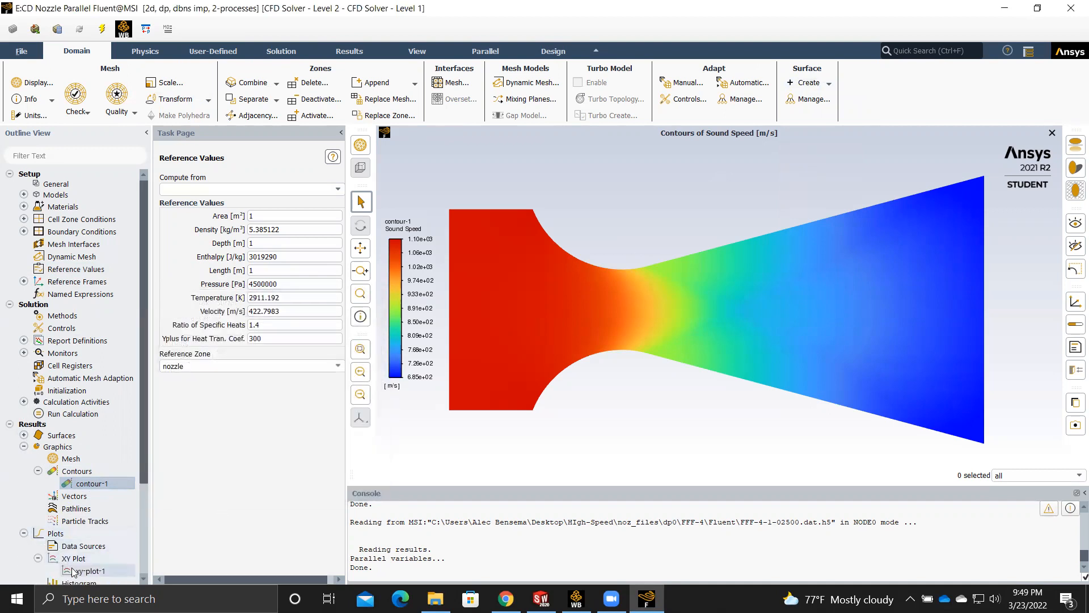
pyautogui.doubleClick(74, 569)
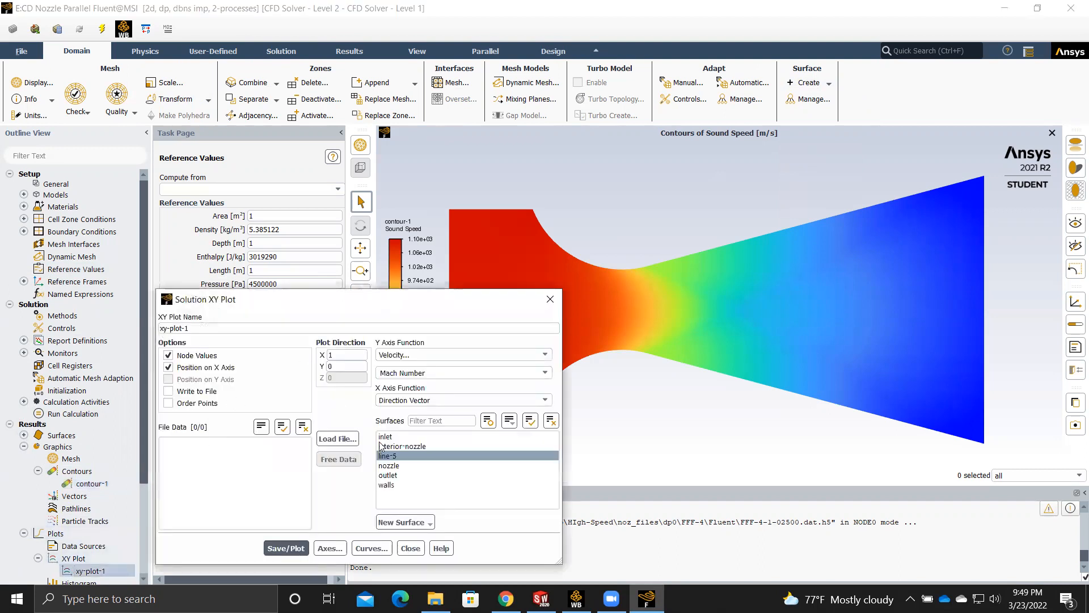
pyautogui.click(544, 356)
pyautogui.click(502, 366)
pyautogui.click(292, 548)
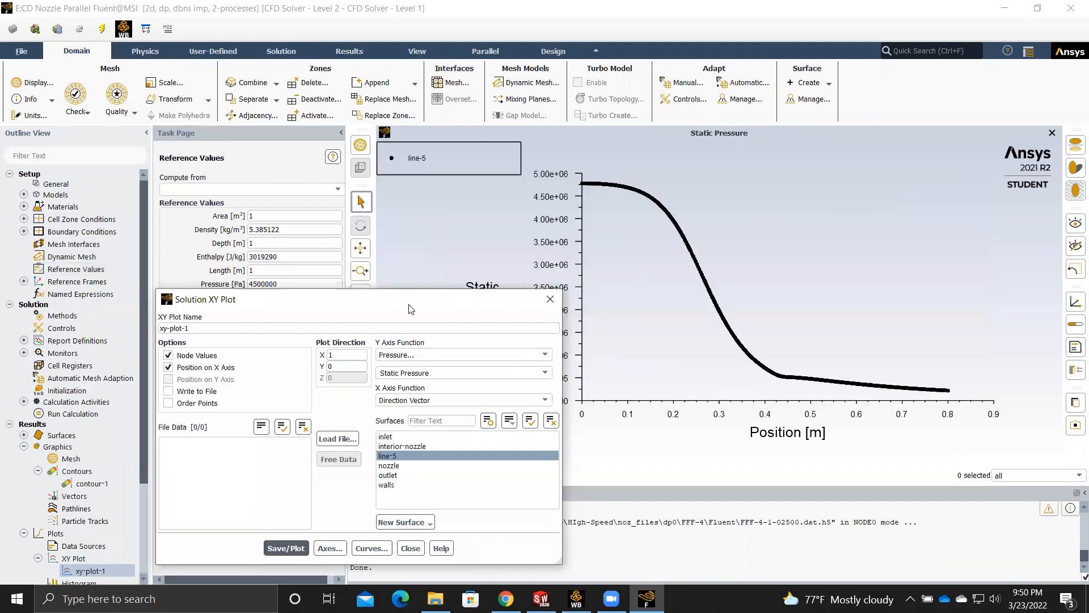
pyautogui.moveTo(411, 308); pyautogui.dragTo(255, 308)
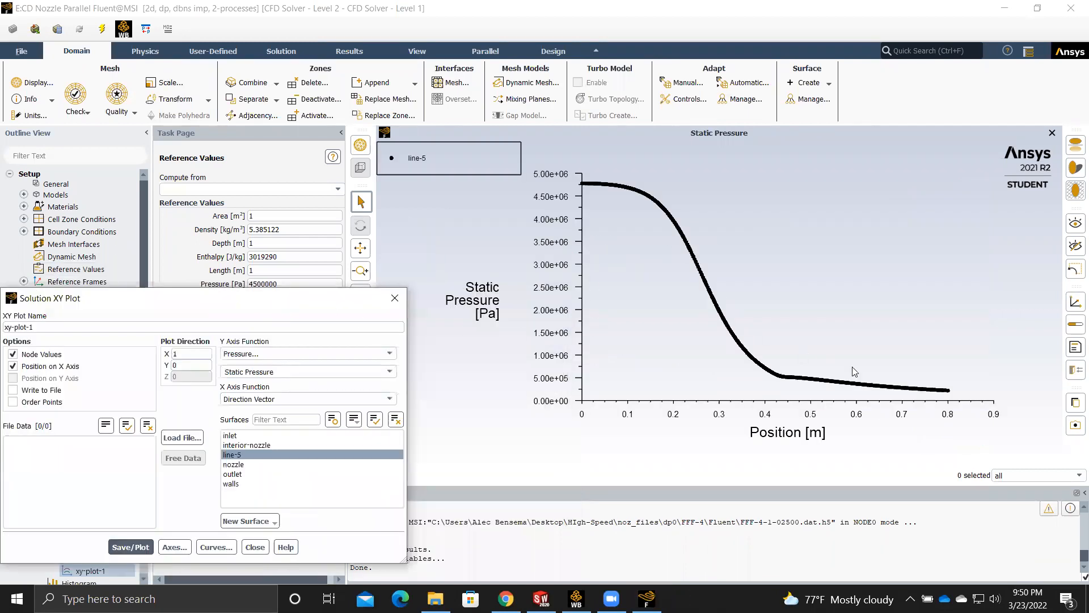
# - Plot density along line-5 in xy-plot-1, followed by velocity magnitude
pyautogui.click(390, 354)
pyautogui.click(306, 364)
pyautogui.click(131, 546)
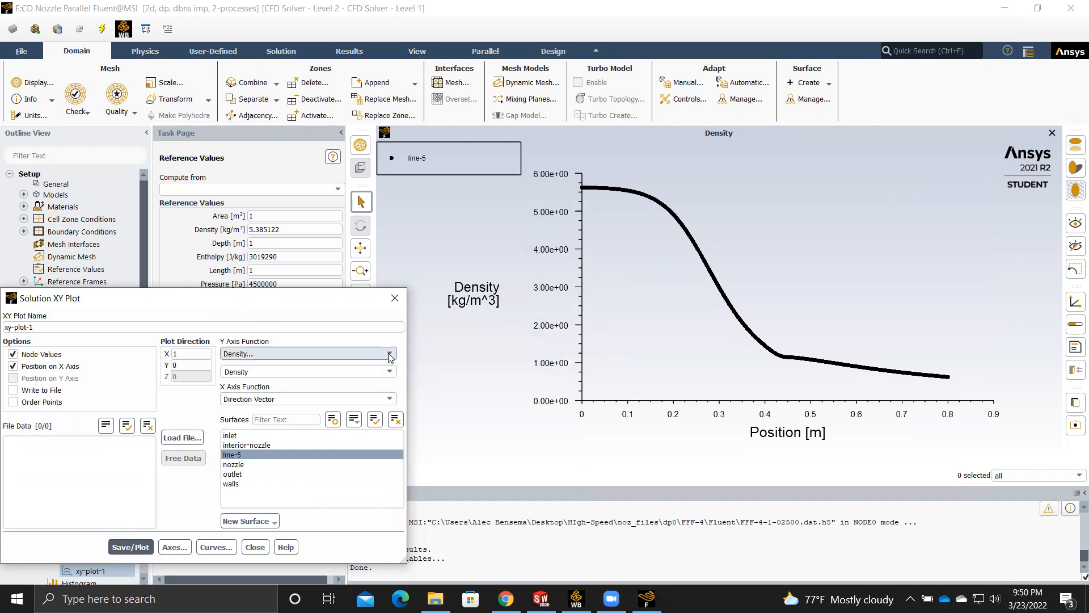
pyautogui.click(390, 354)
pyautogui.click(351, 382)
pyautogui.click(133, 545)
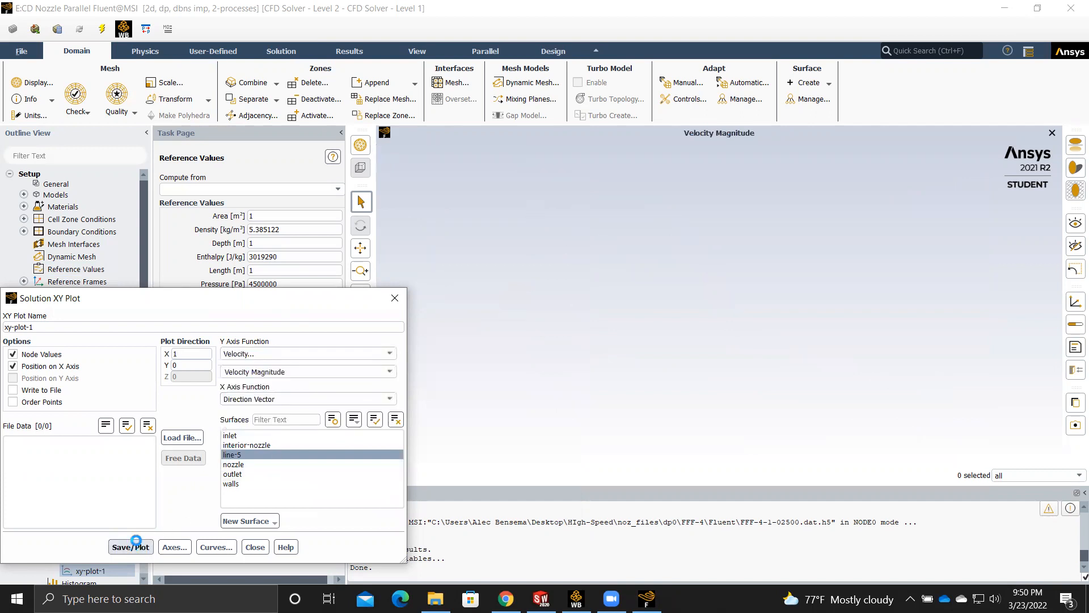
# - Plot Mach number along line-5 in xy-plot-1, followed by static temperature
pyautogui.click(389, 372)
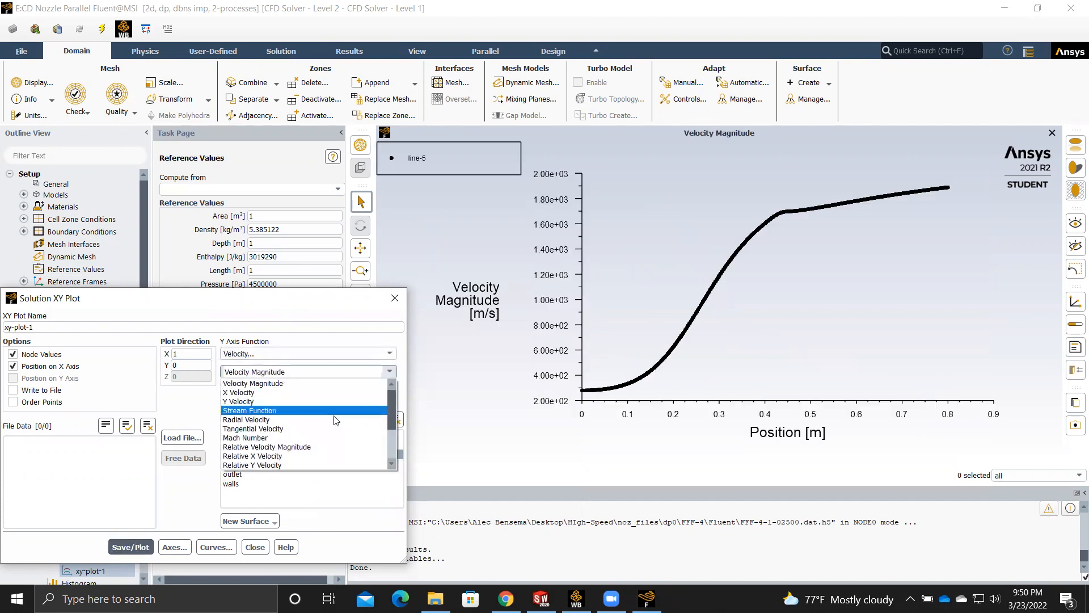
pyautogui.click(318, 427)
pyautogui.click(125, 548)
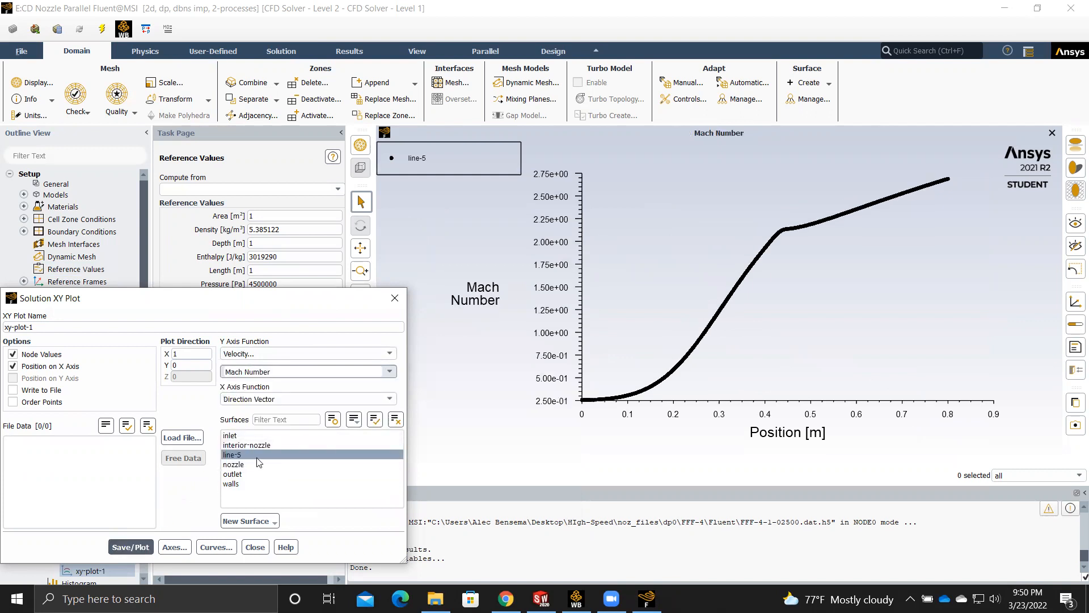
pyautogui.click(349, 354)
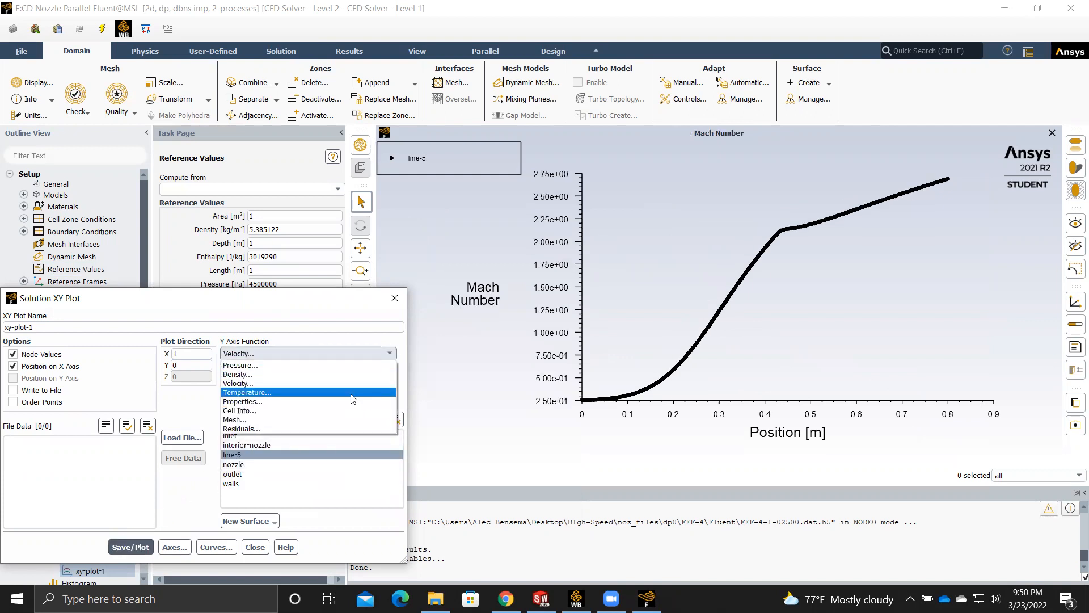
pyautogui.click(306, 392)
pyautogui.click(130, 546)
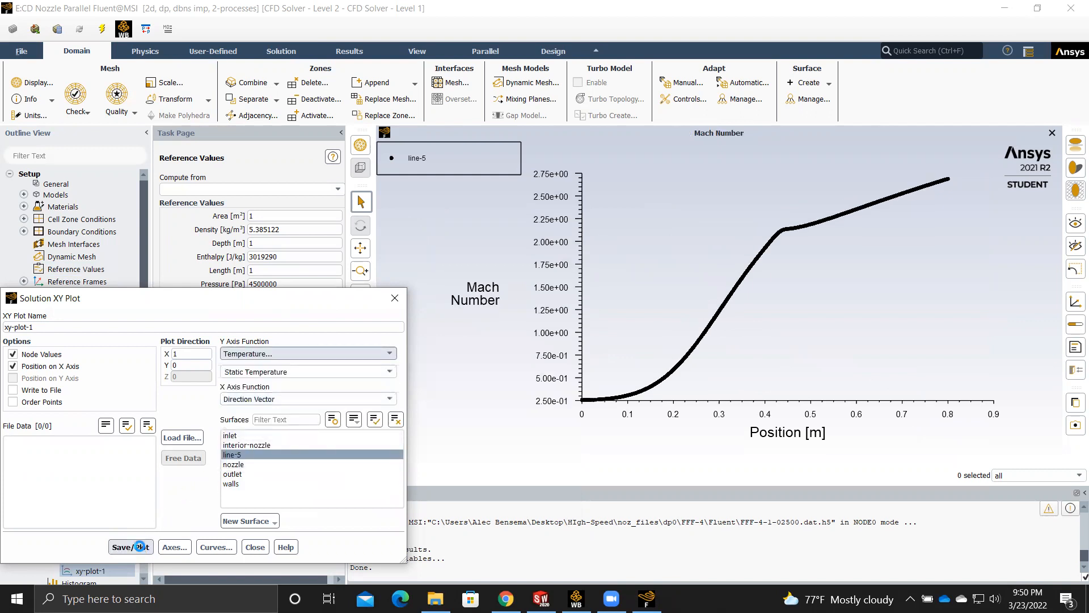
# - Plot the sound speed property along line-5 in xy-plot-1 and close the plot settings
pyautogui.click(390, 354)
pyautogui.click(328, 401)
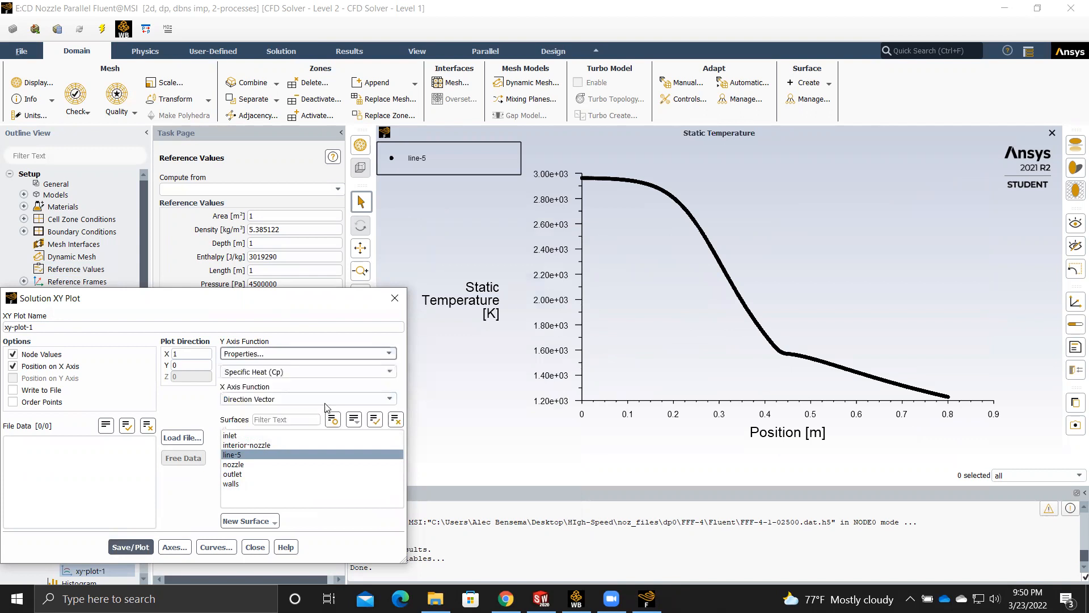
pyautogui.click(359, 370)
pyautogui.click(306, 412)
pyautogui.click(138, 547)
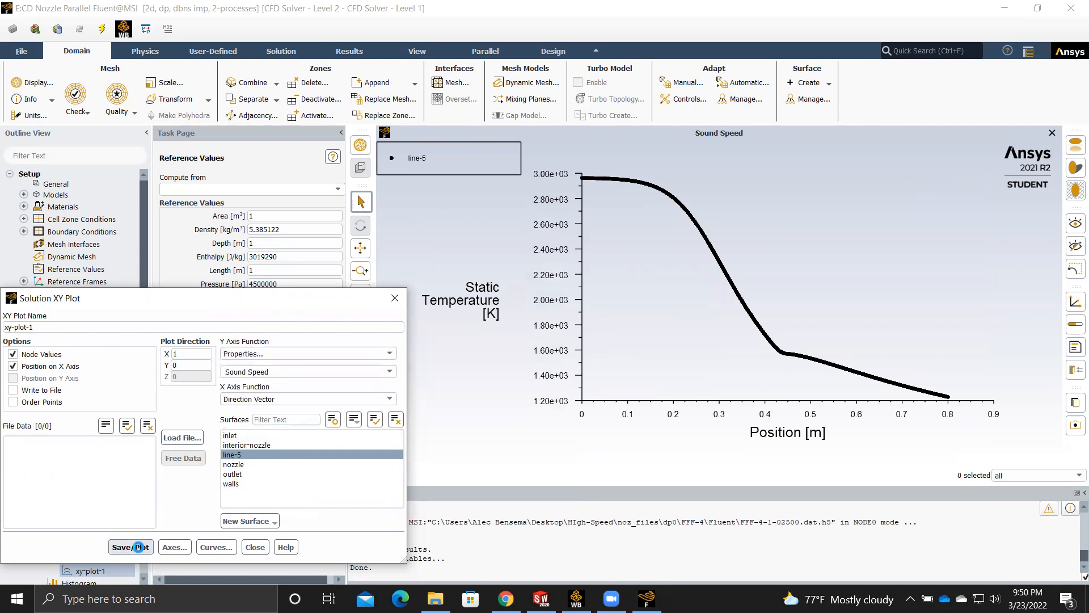
pyautogui.click(255, 547)
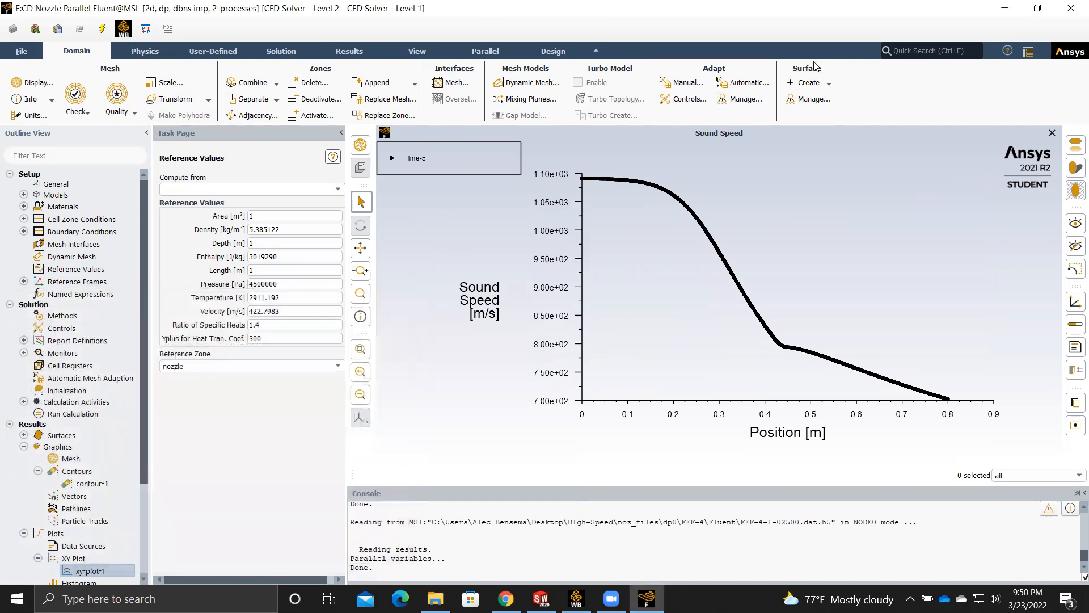